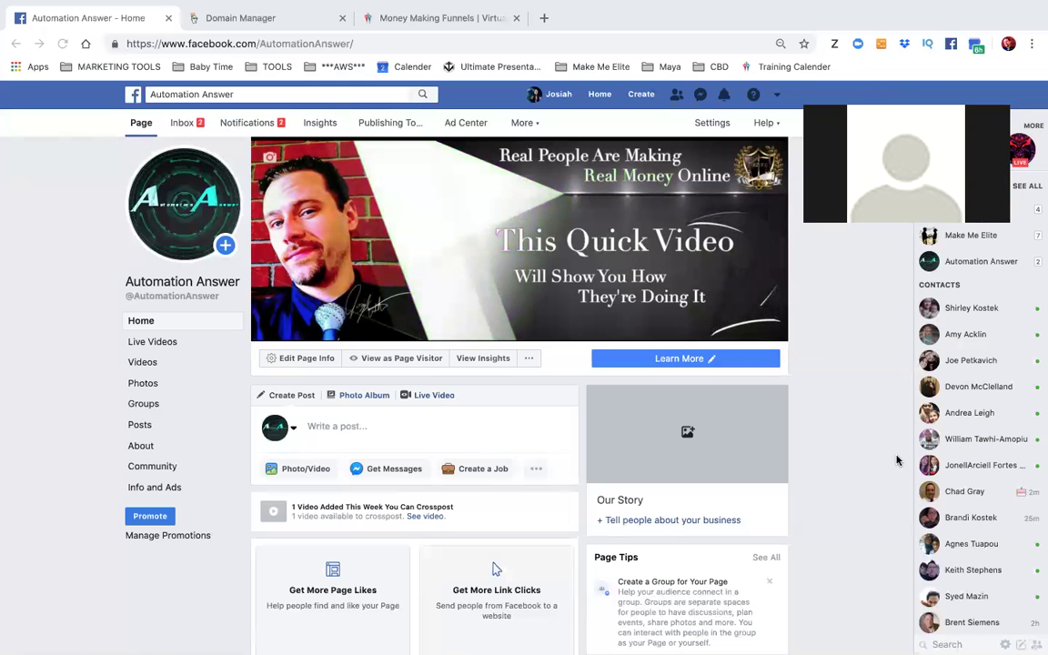
Switch to the Builderall Money Making Funnels page and open its Connect Domain form
{"action": "left_click", "coordinate": [451, 22]}
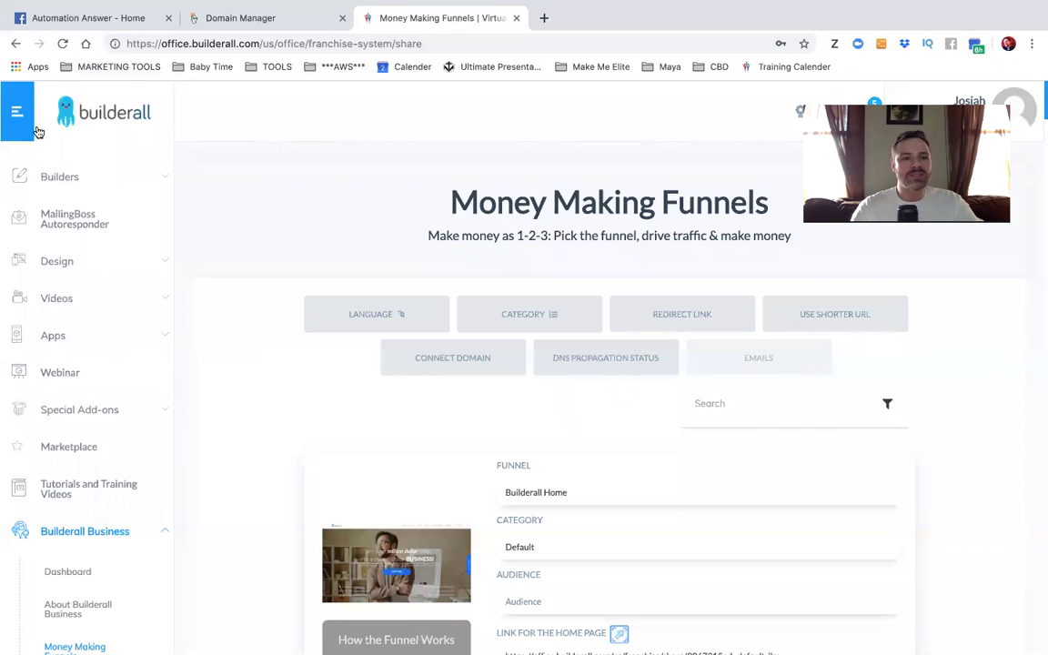
{"action": "scroll", "coordinate": [216, 170], "scroll_direction": "down", "scroll_amount": 5}
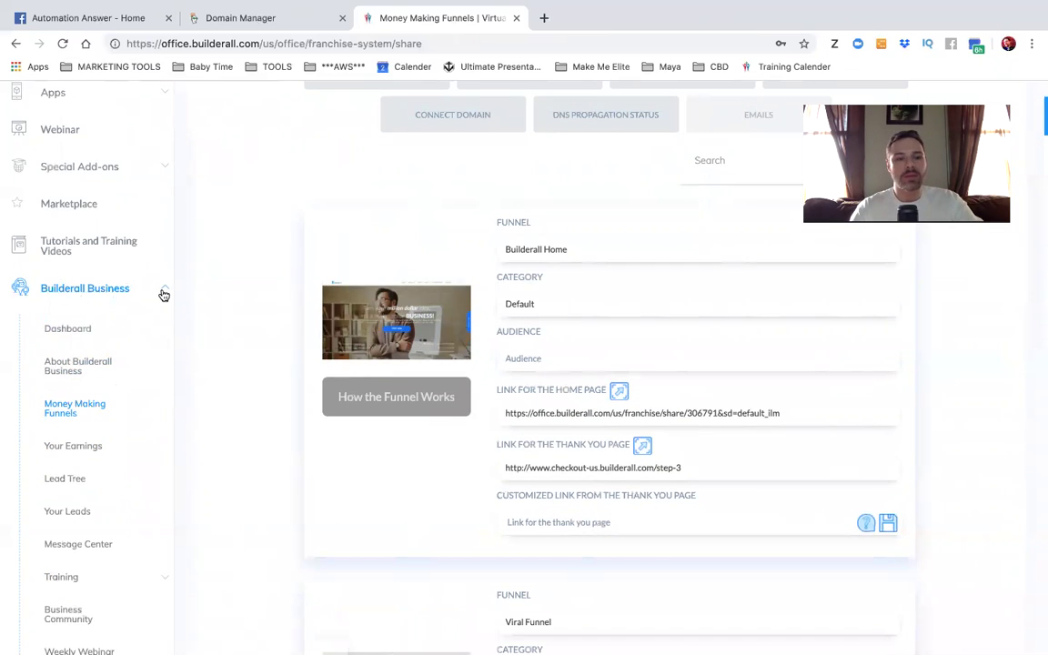
{"action": "scroll", "coordinate": [246, 273], "scroll_direction": "up", "scroll_amount": 5}
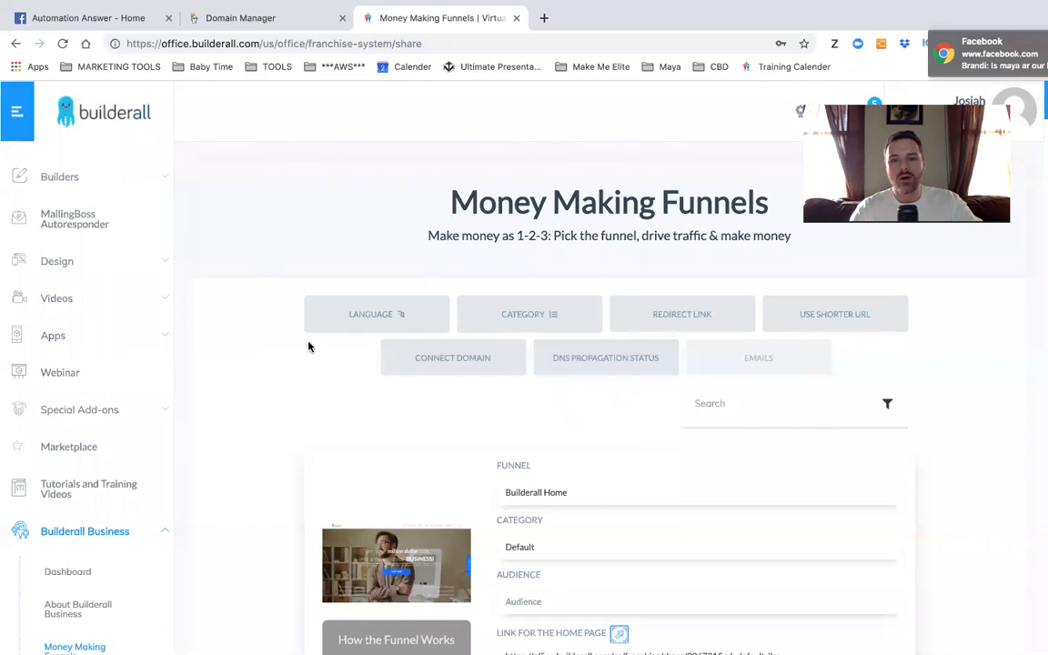
{"action": "left_click", "coordinate": [985, 46]}
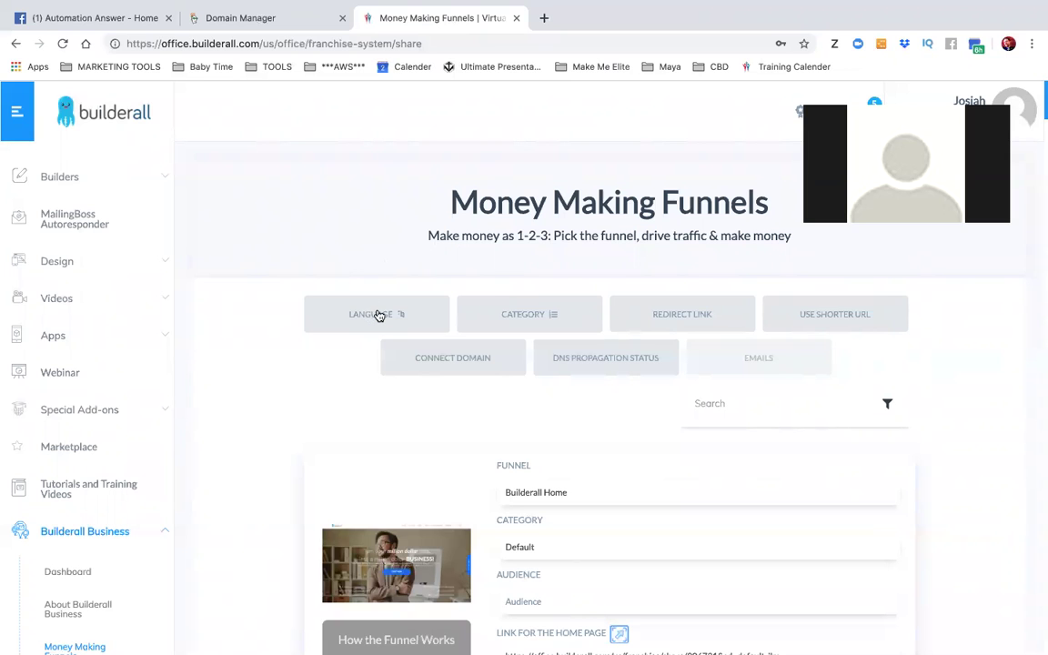
{"action": "left_click", "coordinate": [433, 359]}
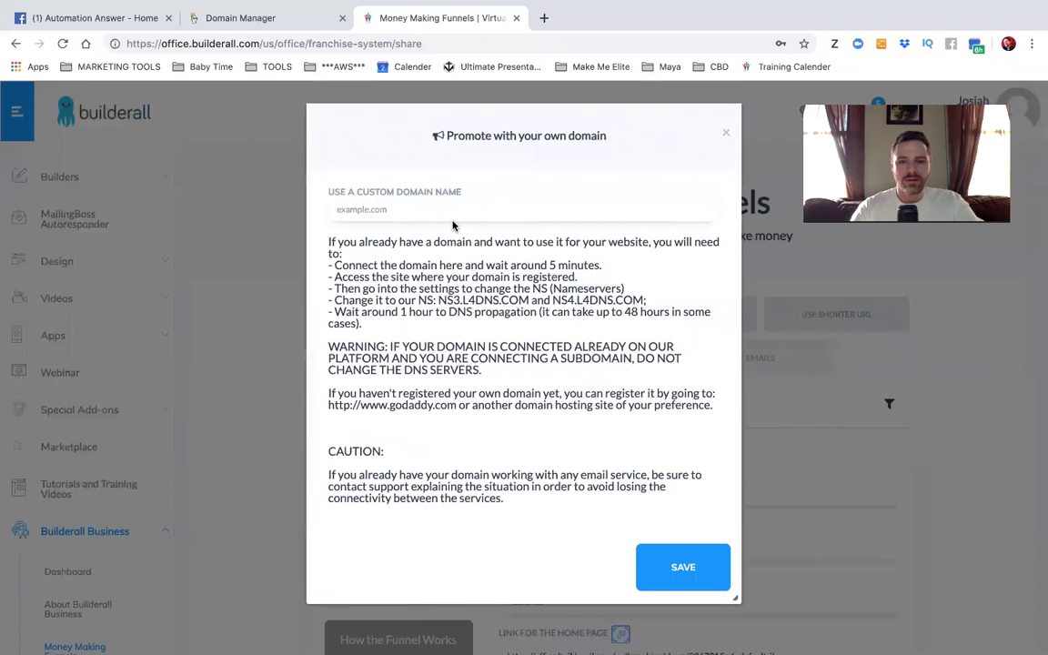
Enter automationanswer.com as the custom domain name to promote with
{"action": "scroll", "coordinate": [453, 225], "scroll_direction": "up", "scroll_amount": 3}
{"action": "scroll", "coordinate": [453, 226], "scroll_direction": "up", "scroll_amount": 3}
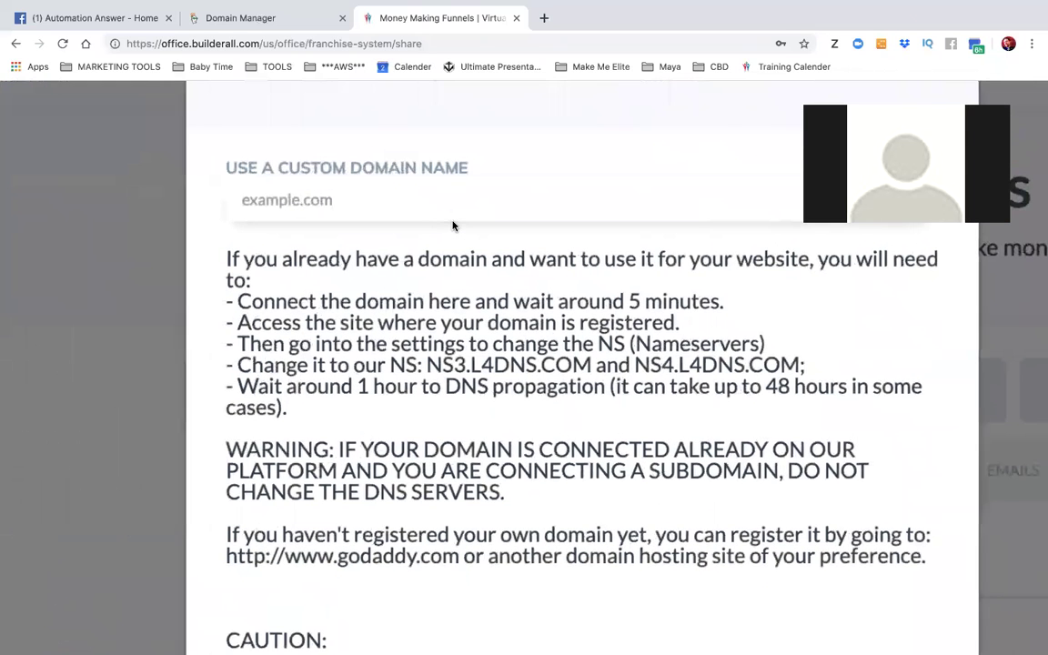
{"action": "left_click", "coordinate": [336, 197]}
{"action": "type", "text": "automat"}
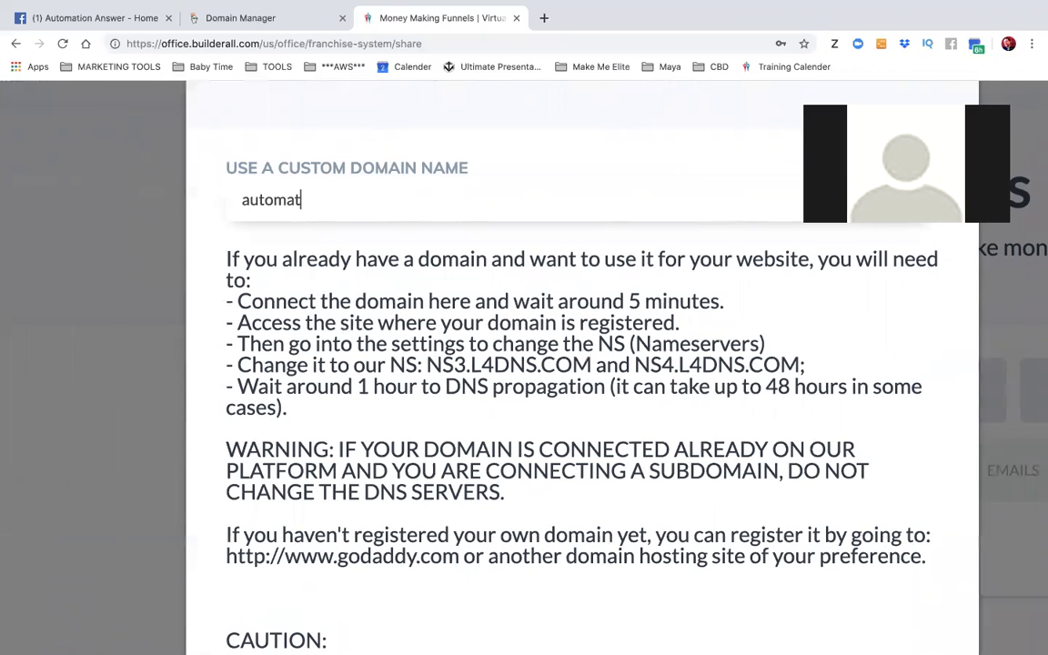
{"action": "type", "text": "ionansw"}
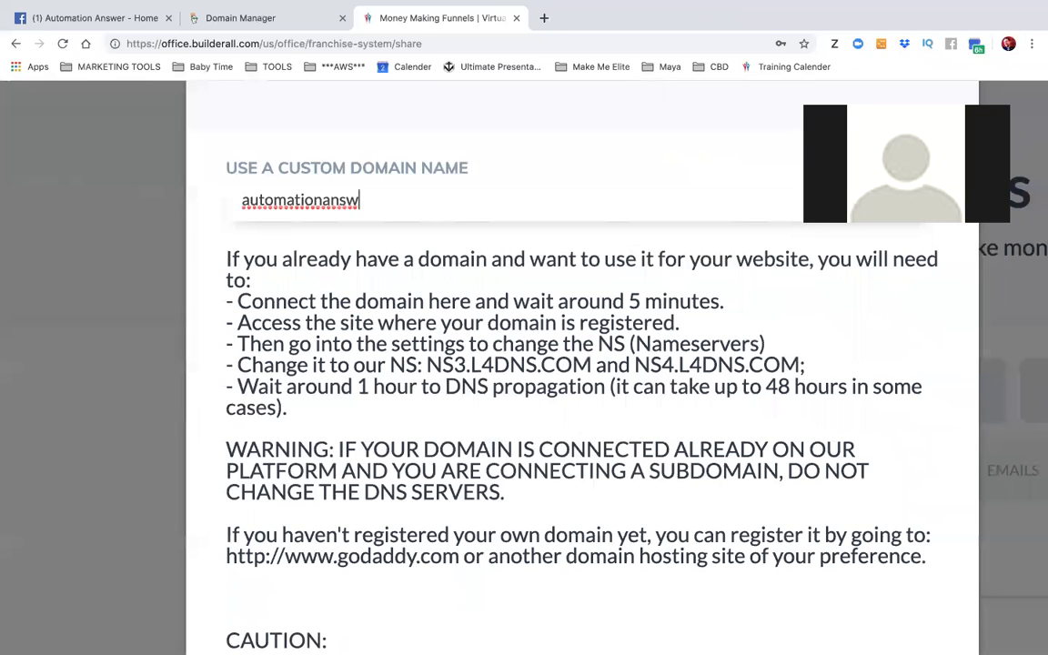
{"action": "type", "text": "er.com"}
Read the domain connection instructions, especially the nameservers the domain must be pointed to
{"action": "key", "text": "ctrl+minus"}
{"action": "key", "text": "ctrl+minus"}
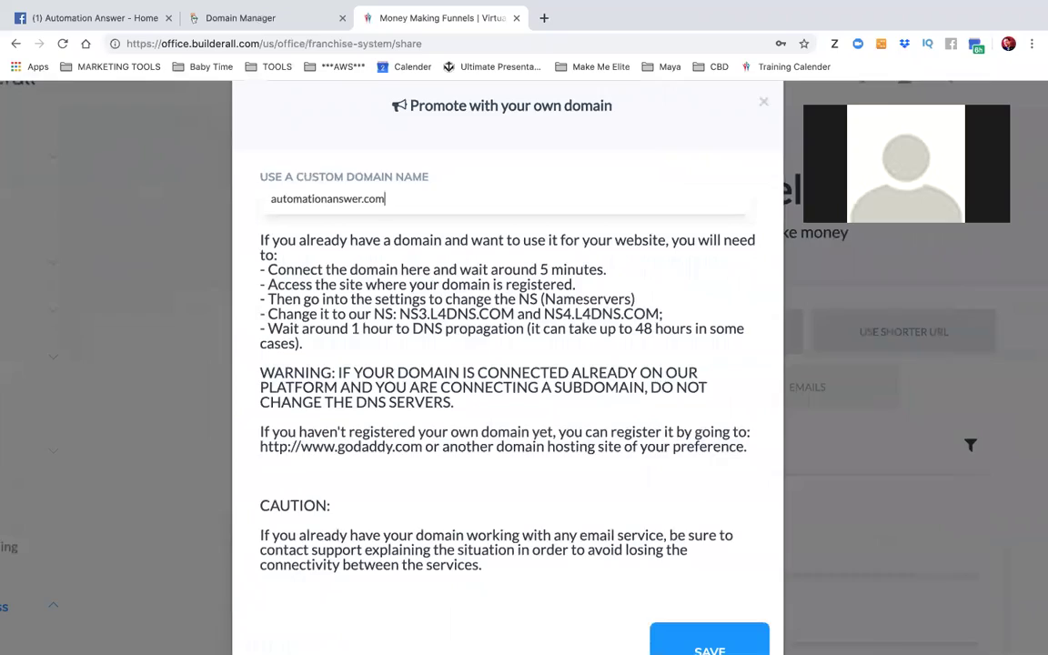
{"action": "key", "text": "ctrl+minus"}
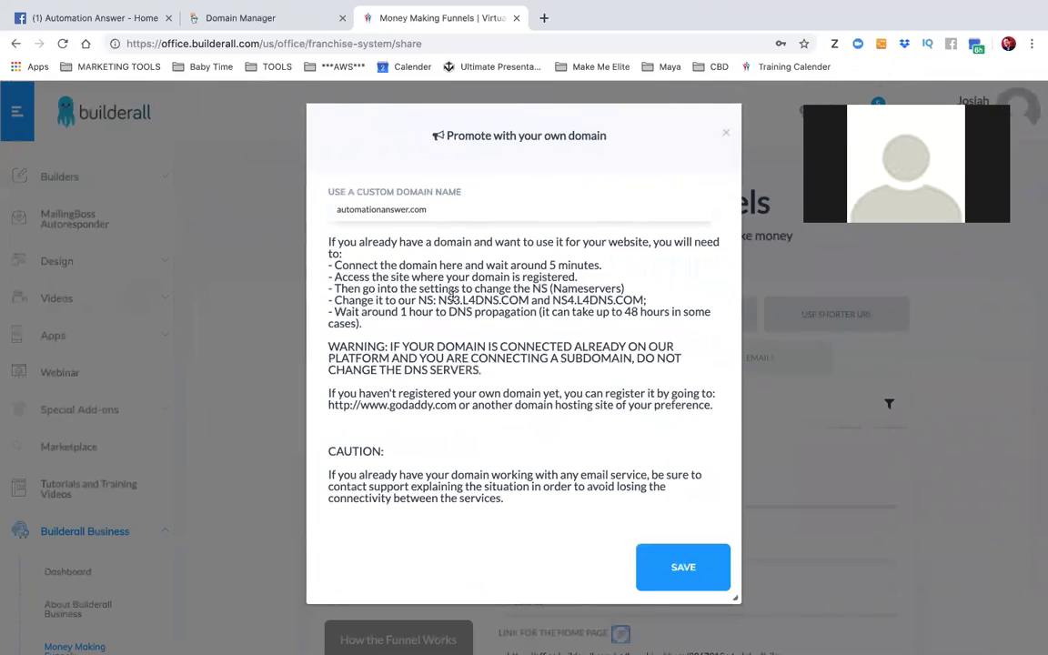
{"action": "scroll", "coordinate": [452, 295], "scroll_direction": "up", "scroll_amount": 5, "text": "ctrl"}
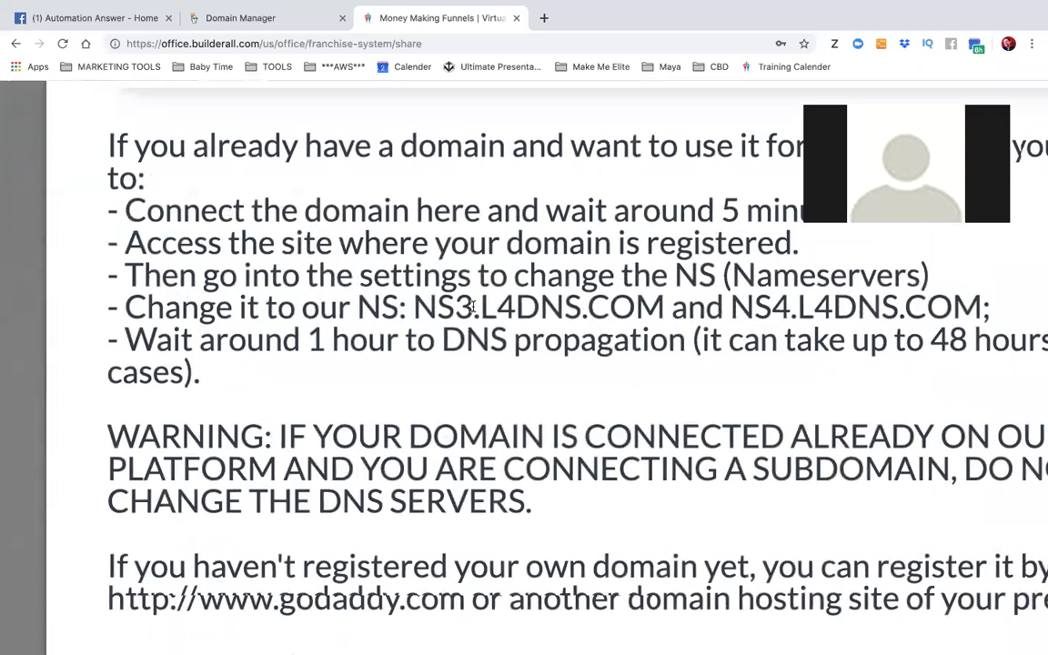
{"action": "scroll", "coordinate": [463, 304], "scroll_direction": "left", "scroll_amount": 2}
{"action": "scroll", "coordinate": [542, 306], "scroll_direction": "left", "scroll_amount": 2}
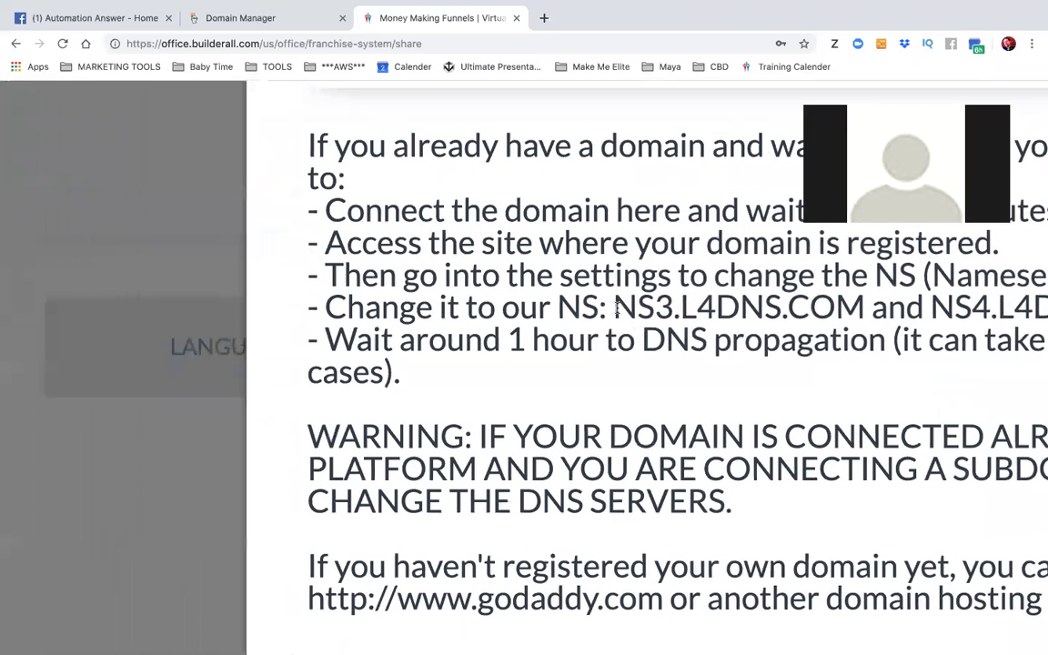
{"action": "scroll", "coordinate": [615, 309], "scroll_direction": "down", "scroll_amount": 5, "text": "ctrl"}
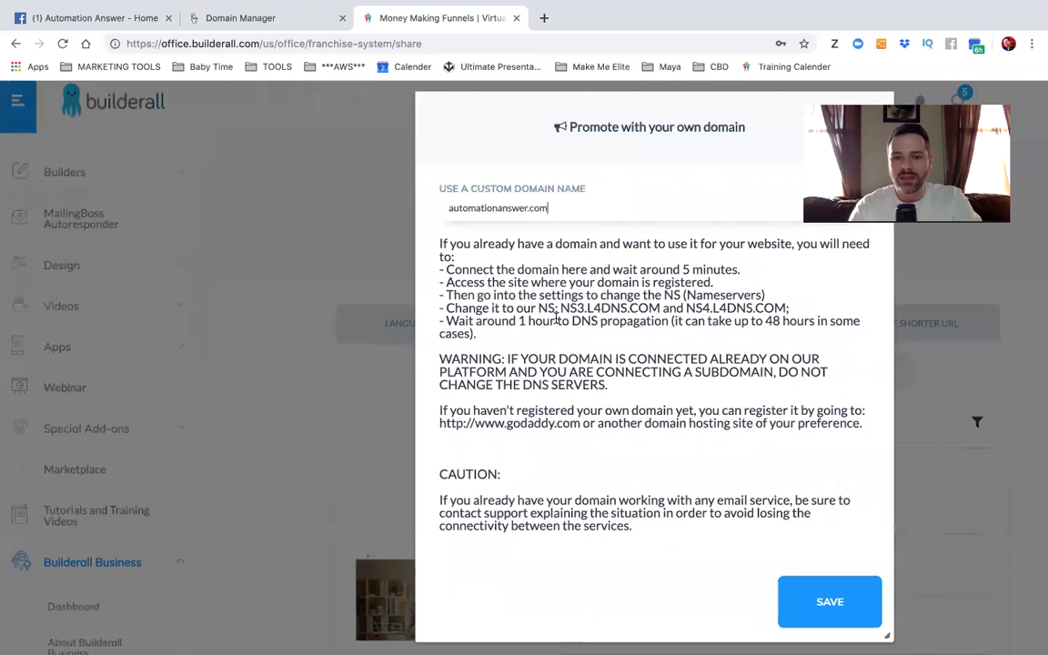
{"action": "scroll", "coordinate": [559, 308], "scroll_direction": "down", "scroll_amount": 4, "text": "ctrl"}
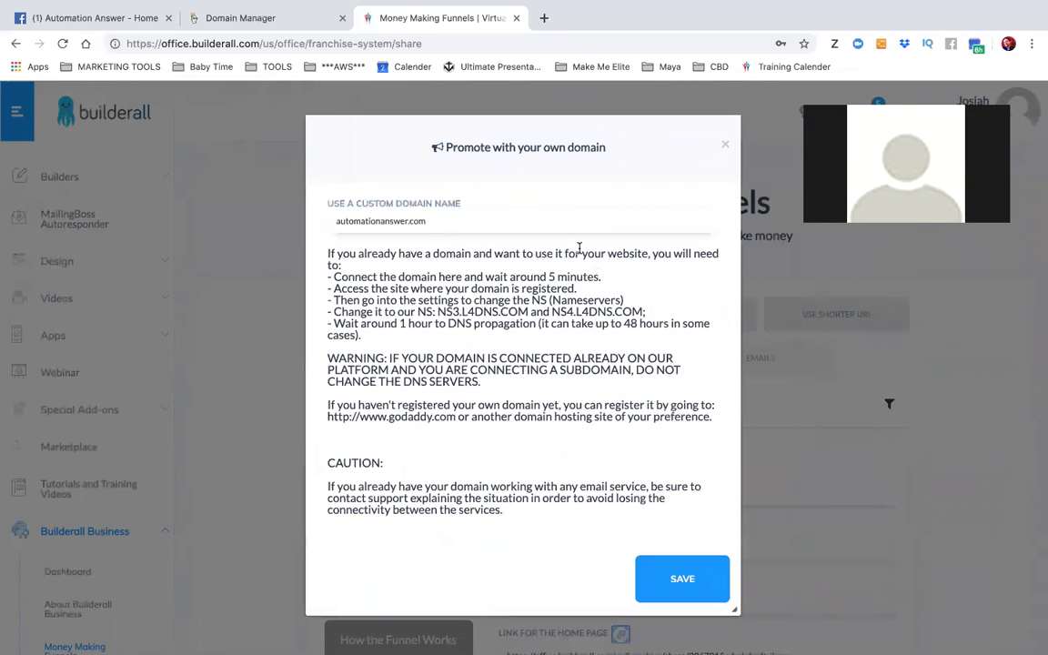
Switch to GoDaddy's DNS management for the domain and change the nameserver type to Custom
{"action": "left_click", "coordinate": [268, 18]}
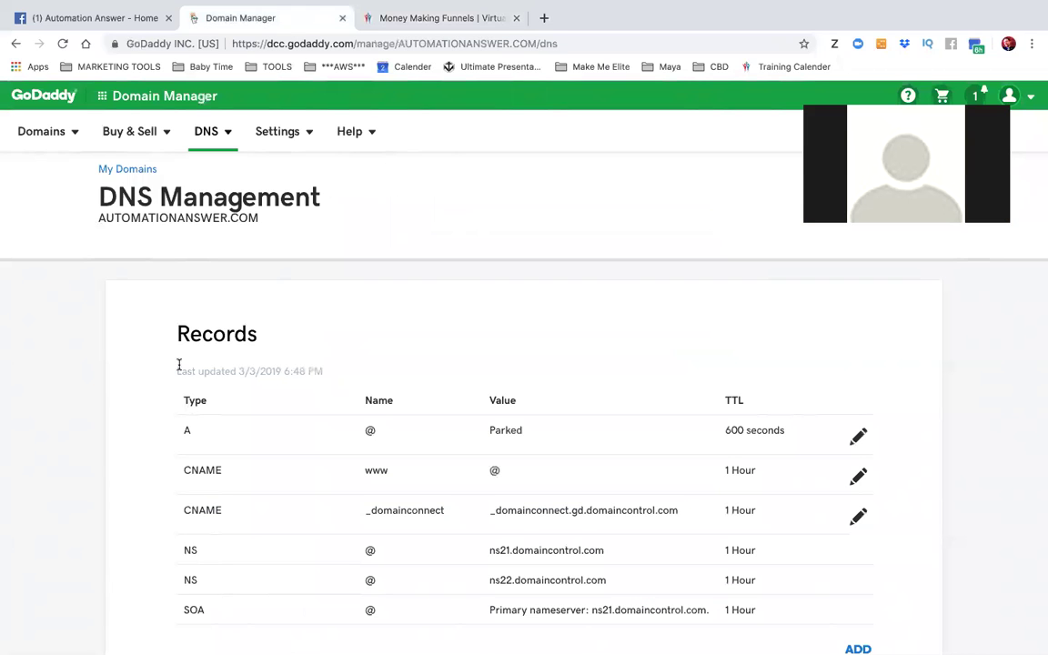
{"action": "scroll", "coordinate": [179, 364], "scroll_direction": "down", "scroll_amount": 7}
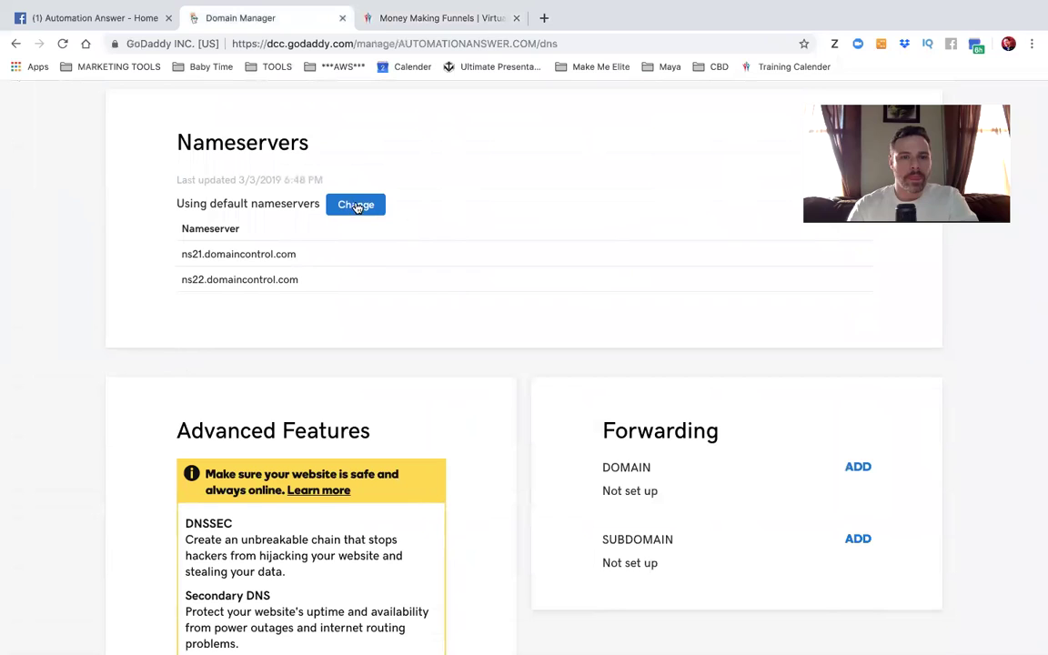
{"action": "left_click", "coordinate": [356, 205]}
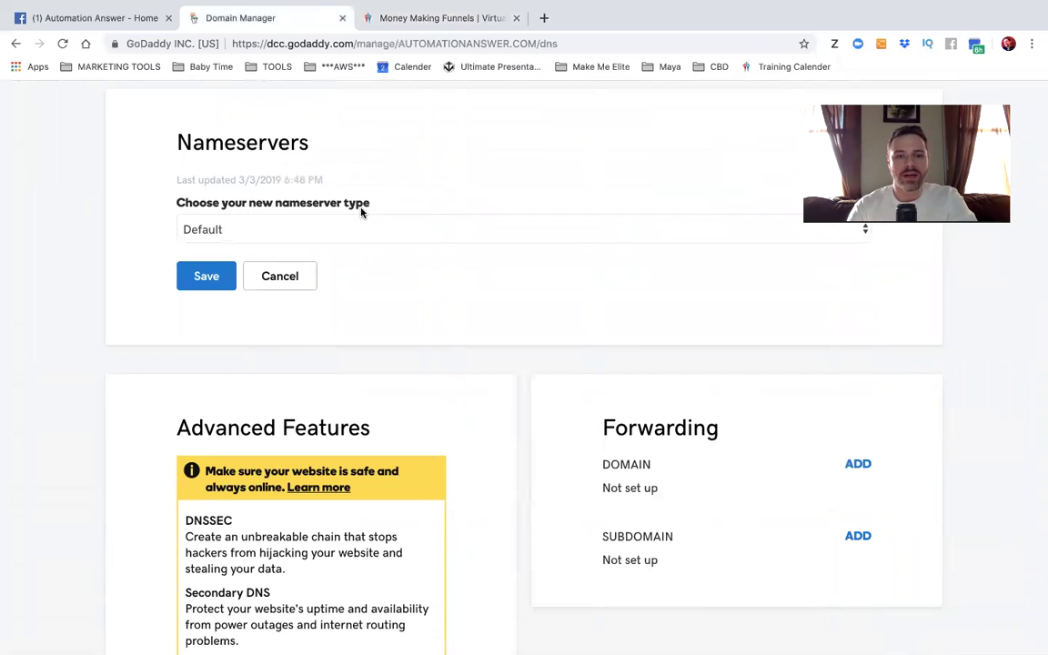
{"action": "left_click", "coordinate": [320, 229]}
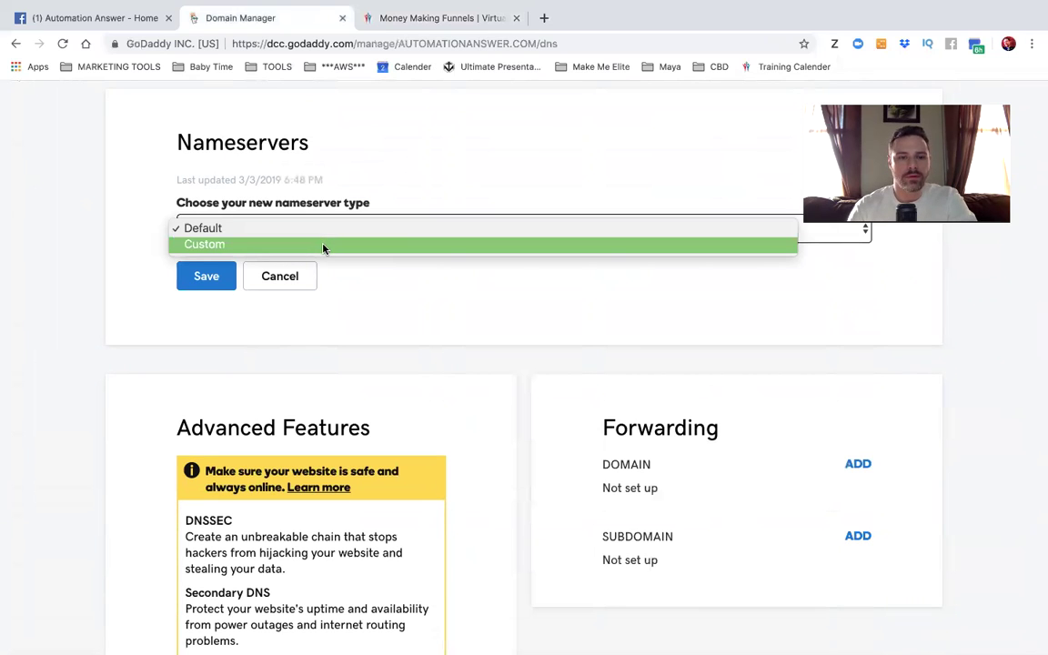
{"action": "left_click", "coordinate": [323, 245]}
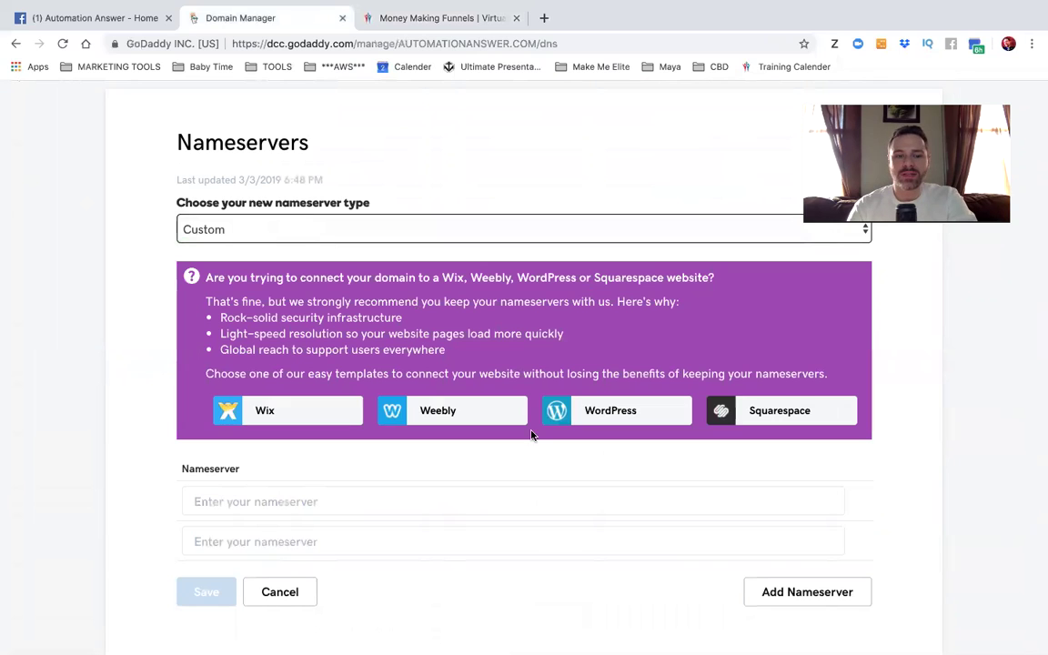
{"action": "scroll", "coordinate": [532, 435], "scroll_direction": "down", "scroll_amount": 3}
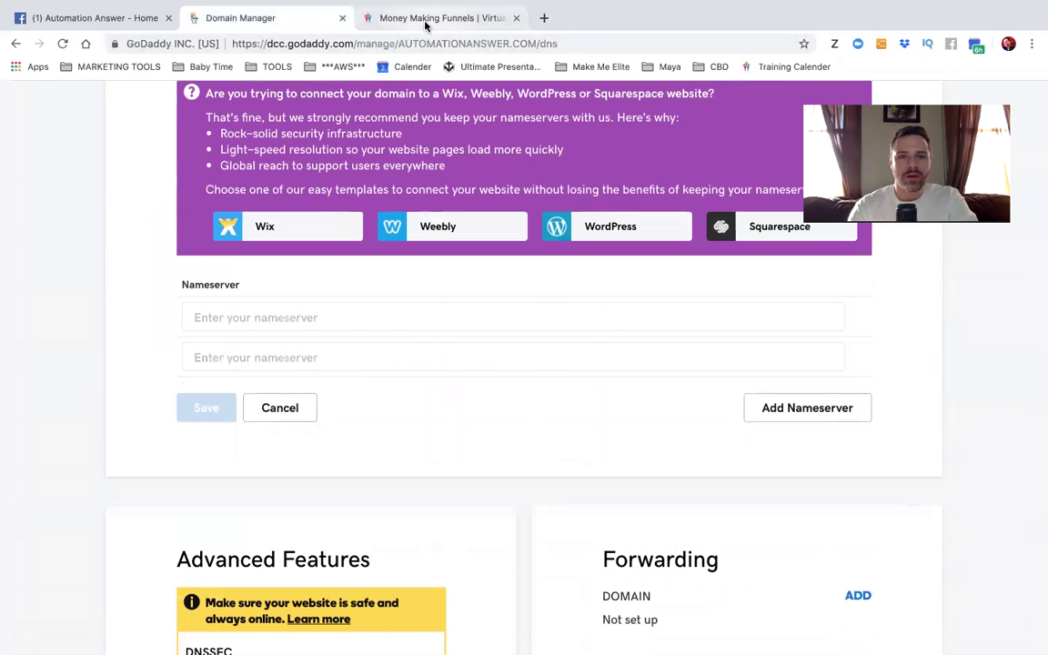
Check the nameserver names in Builderall's instructions and enter NS3.L4DNS.com as the first nameserver in GoDaddy
{"action": "left_click", "coordinate": [425, 20]}
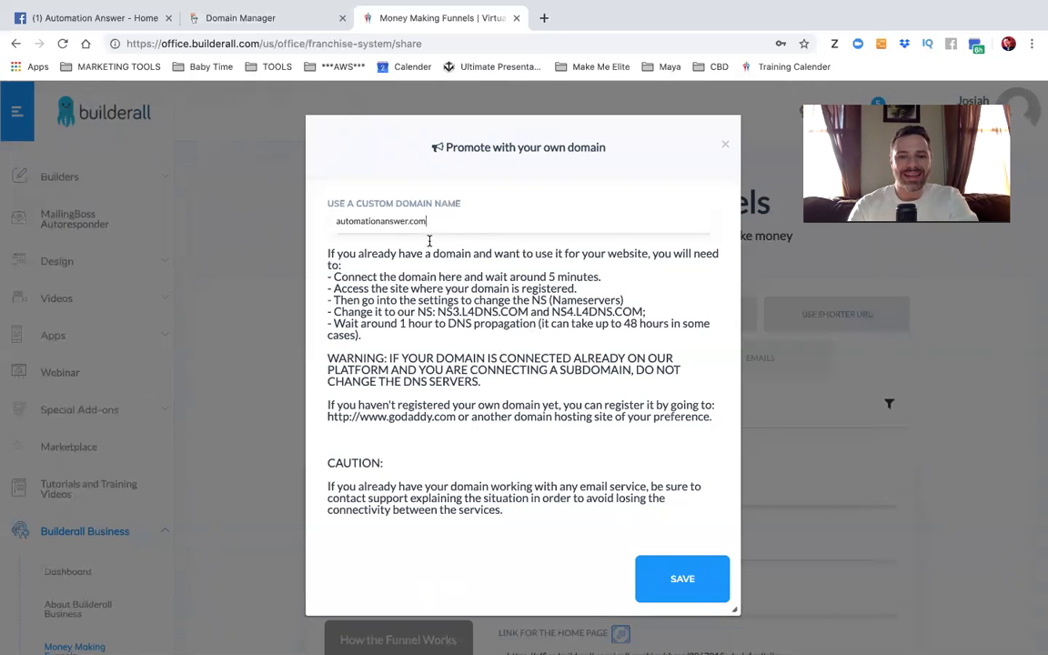
{"action": "scroll", "coordinate": [469, 311], "scroll_direction": "up", "scroll_amount": 5}
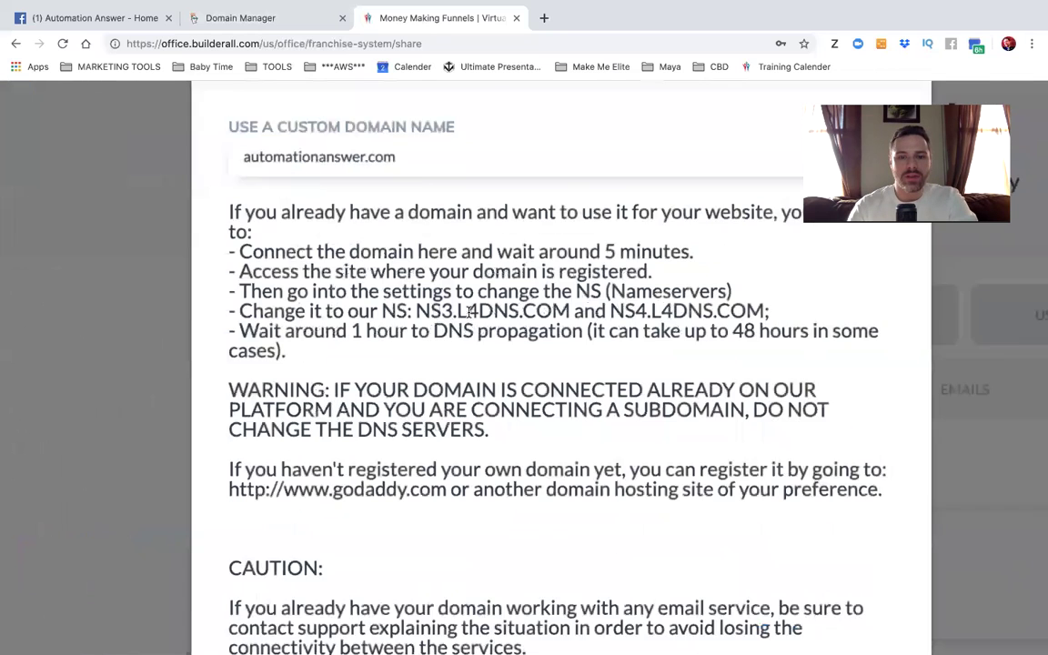
{"action": "left_click", "coordinate": [243, 9]}
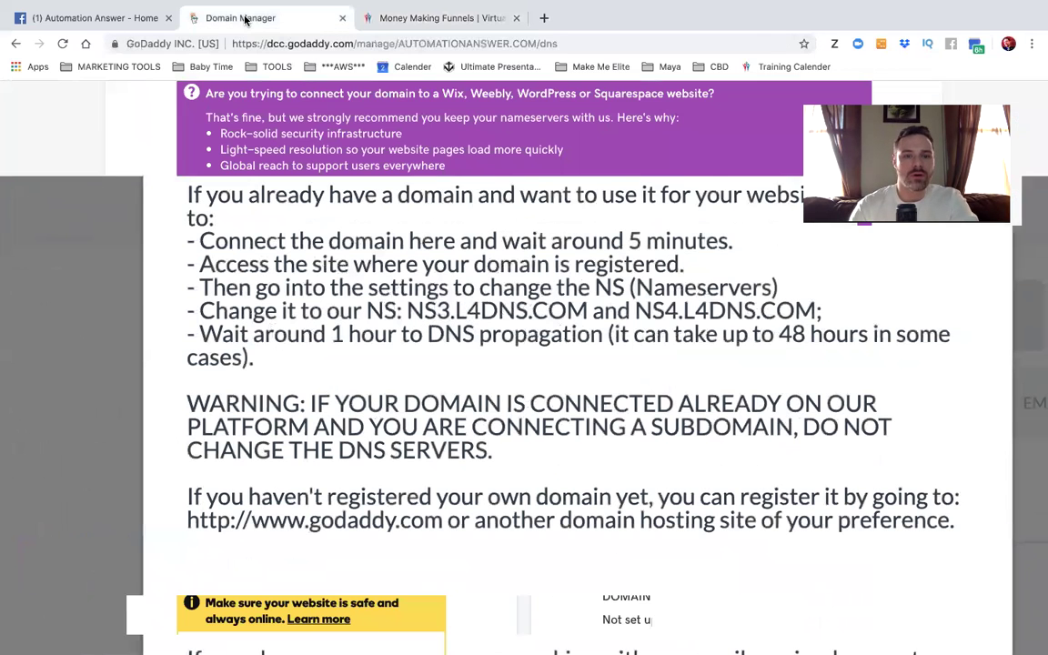
{"action": "left_click", "coordinate": [252, 317]}
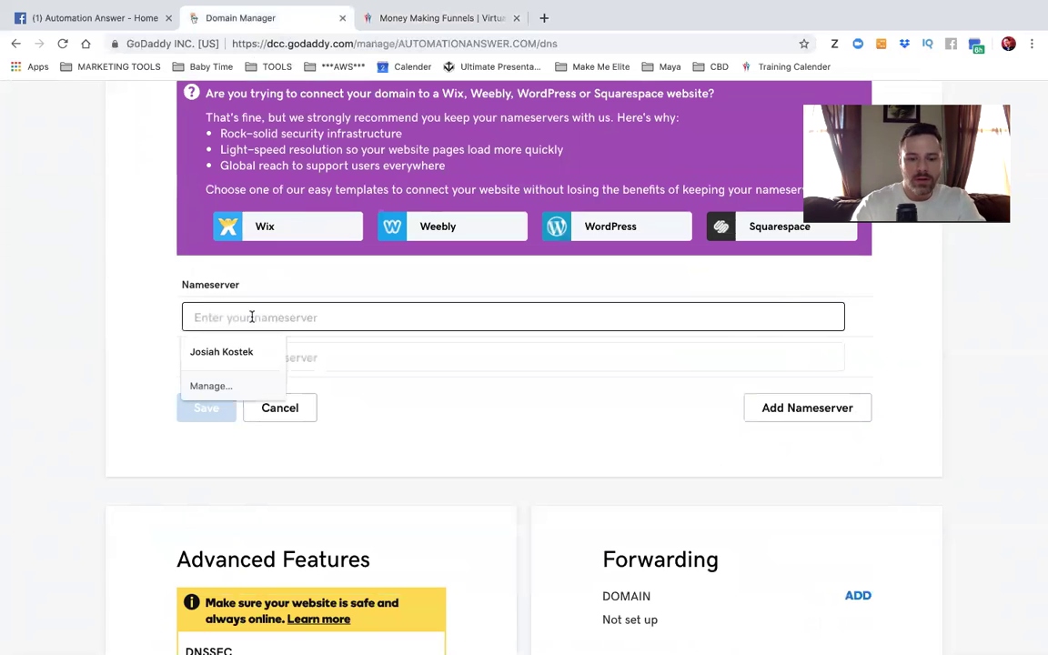
{"action": "type", "text": "NS3"}
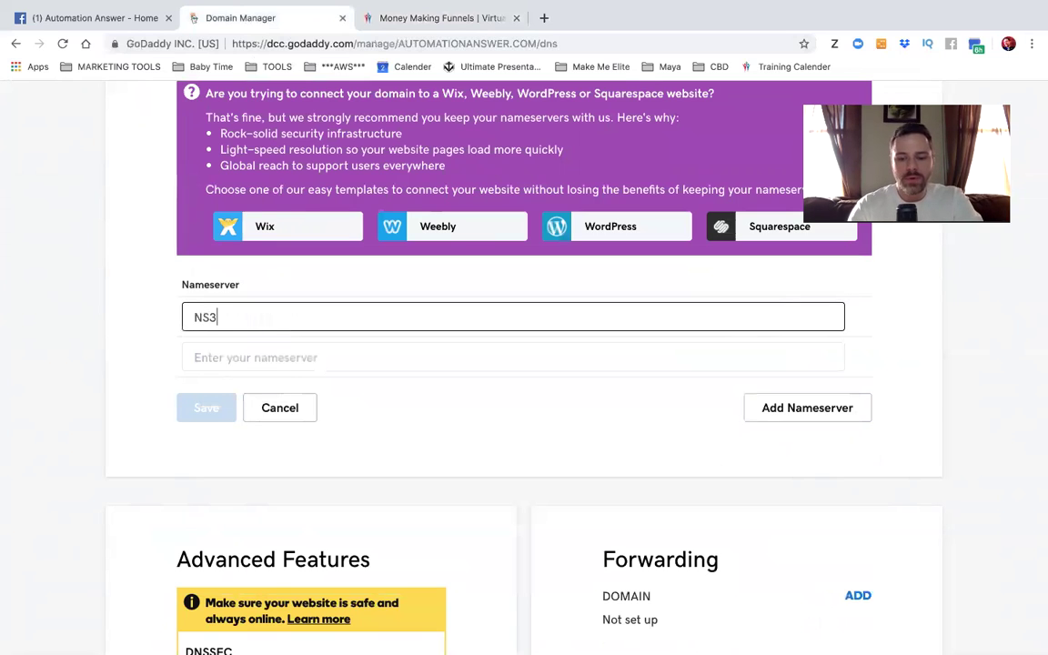
{"action": "type", "text": ".L4"}
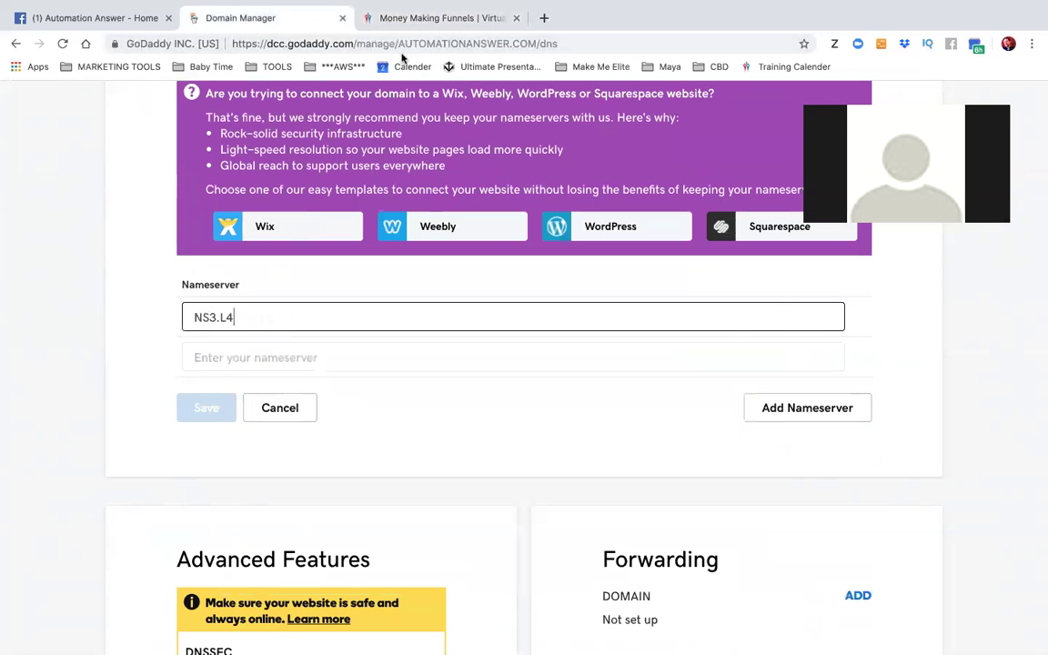
{"action": "left_click", "coordinate": [401, 22]}
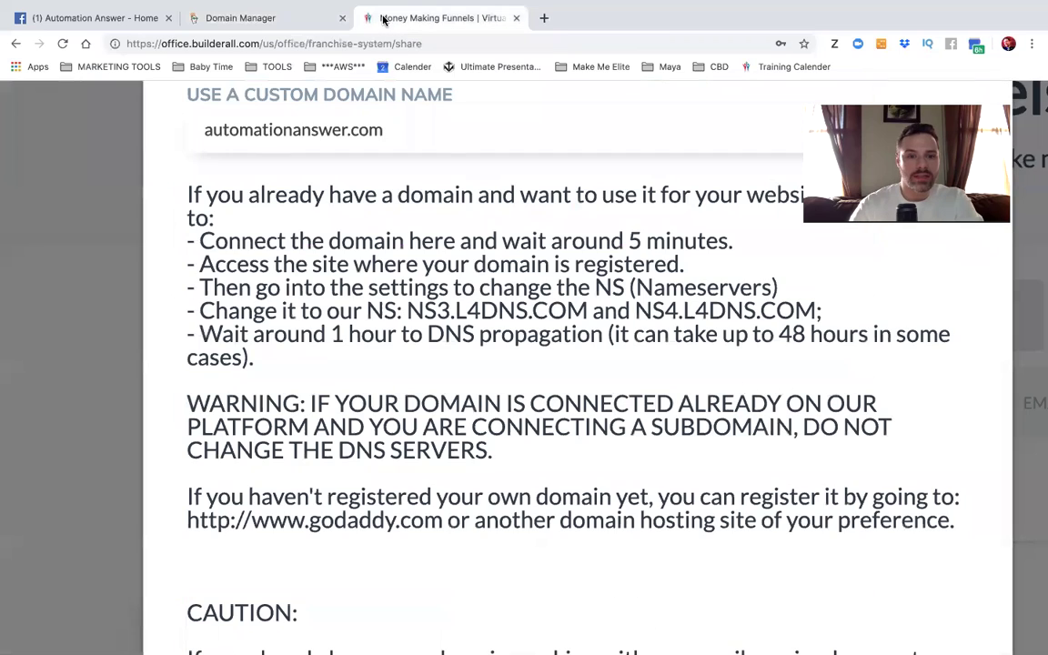
{"action": "left_click", "coordinate": [278, 22]}
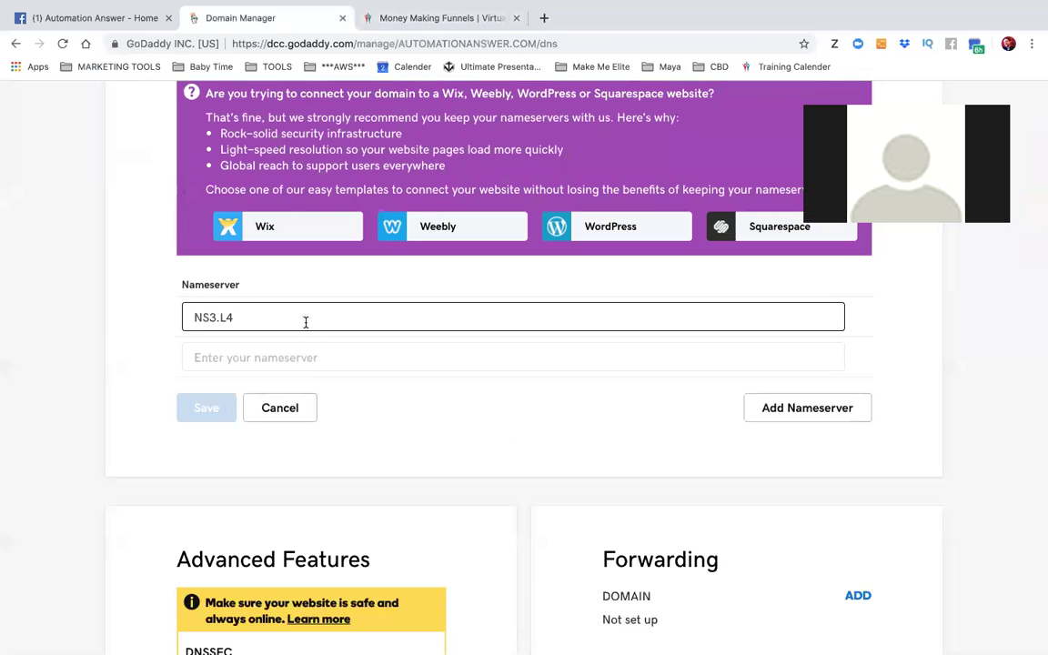
{"action": "type", "text": "DNS.com"}
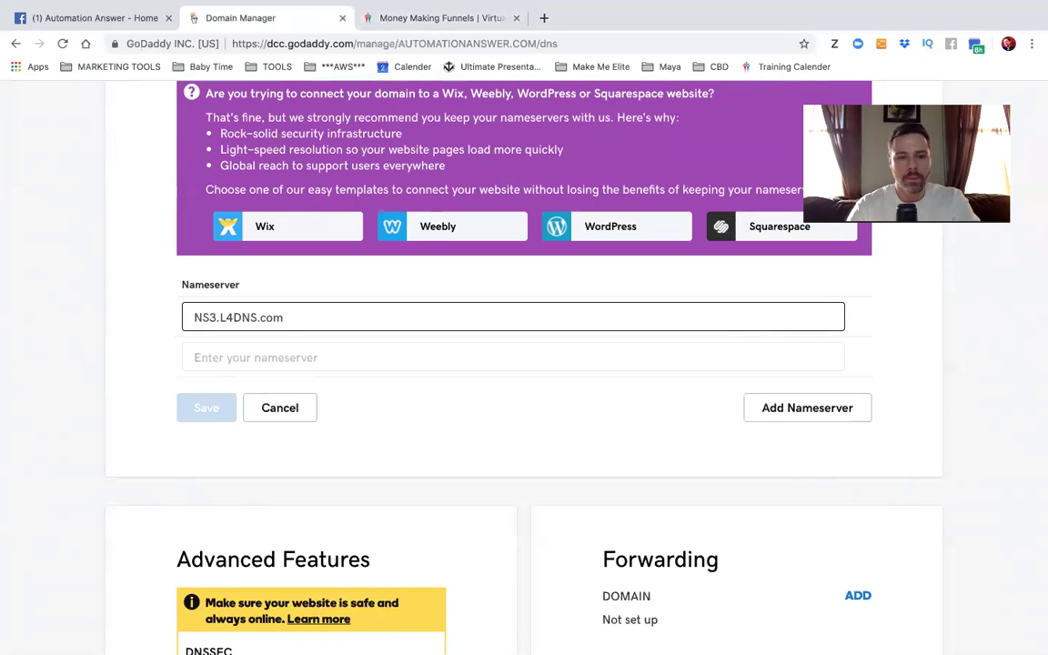
Change the ending of the first nameserver to uppercase so it reads NS3.L4DNS.COM
{"action": "key", "text": "super+a"}
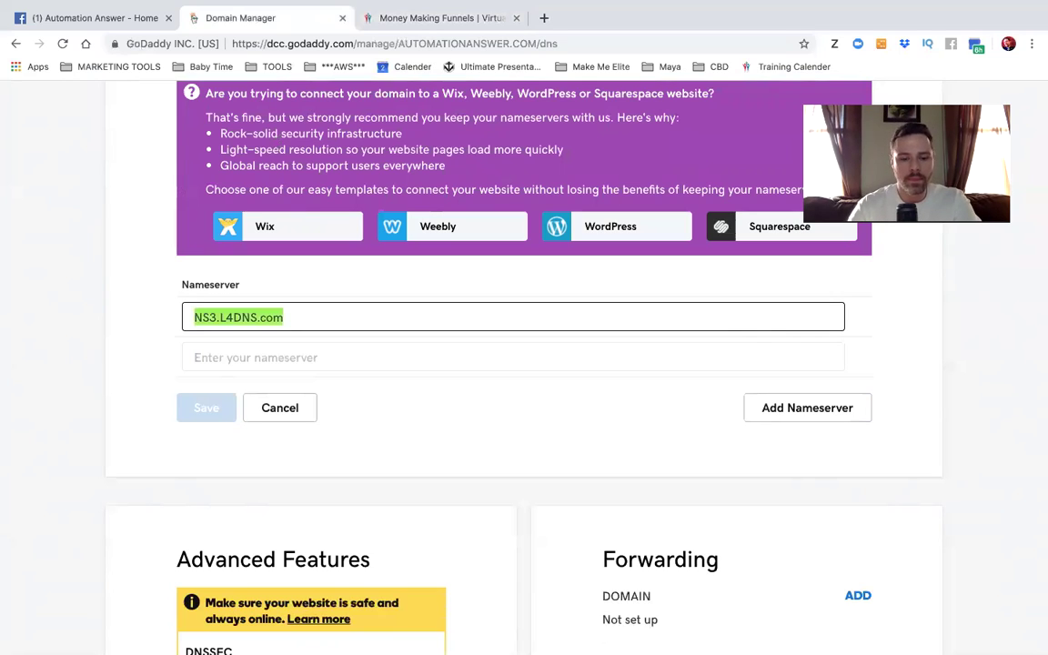
{"action": "left_click", "coordinate": [297, 312]}
{"action": "key", "text": "BackSpace"}
{"action": "key", "text": "BackSpace"}
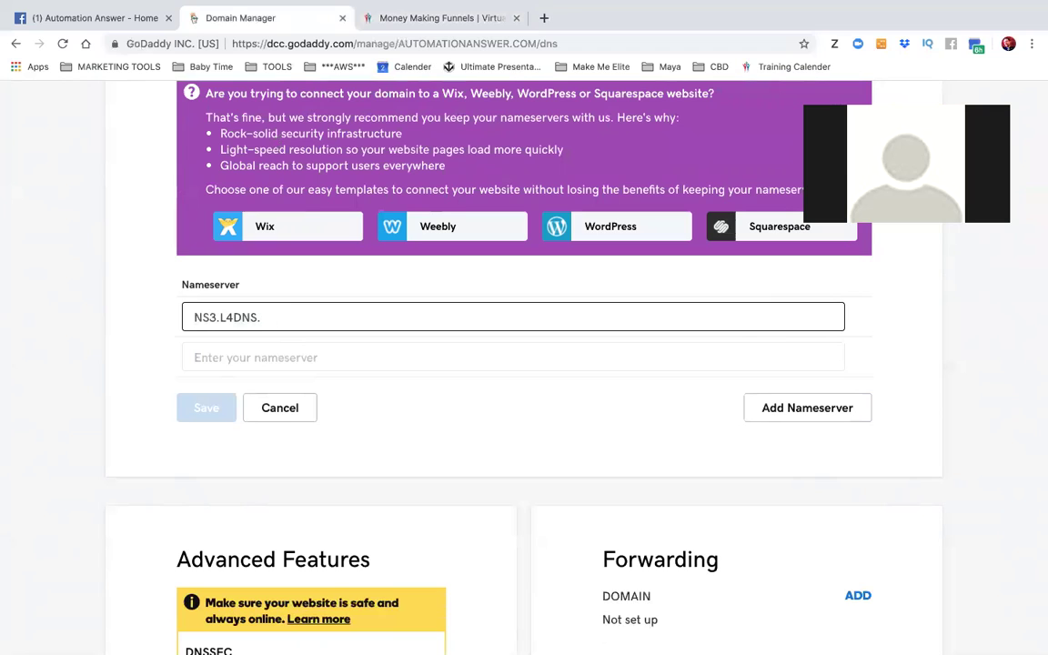
{"action": "type", "text": "COM"}
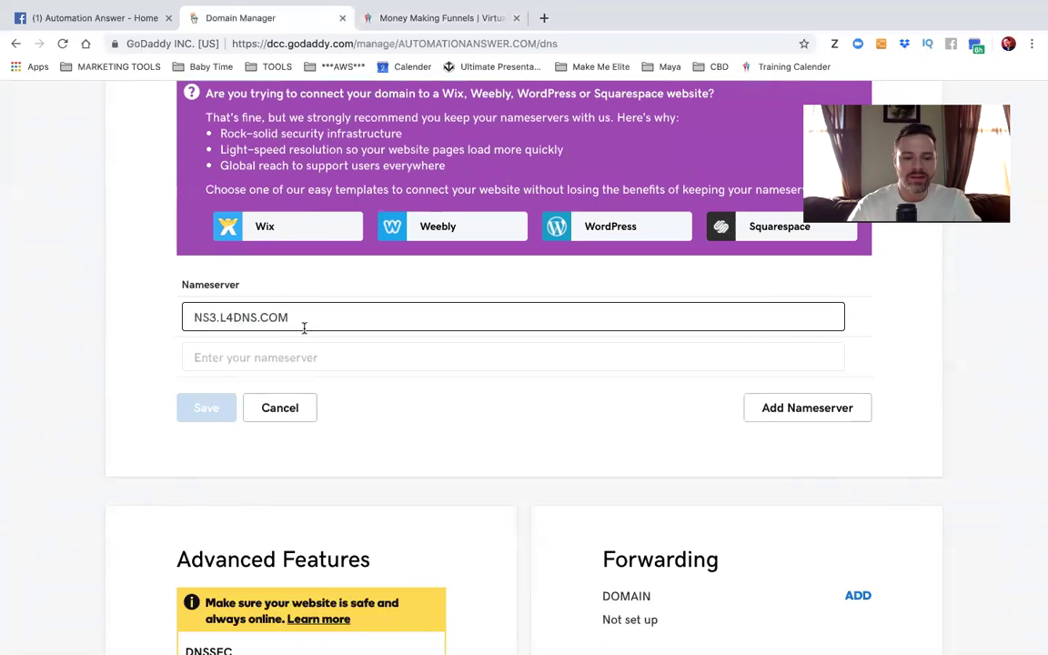
Copy the first nameserver into the second field, change it to NS4.L4DNS.COM, and save the nameservers
{"action": "triple_click", "coordinate": [303, 326]}
{"action": "key", "text": "ctrl+c"}
{"action": "left_click", "coordinate": [270, 357]}
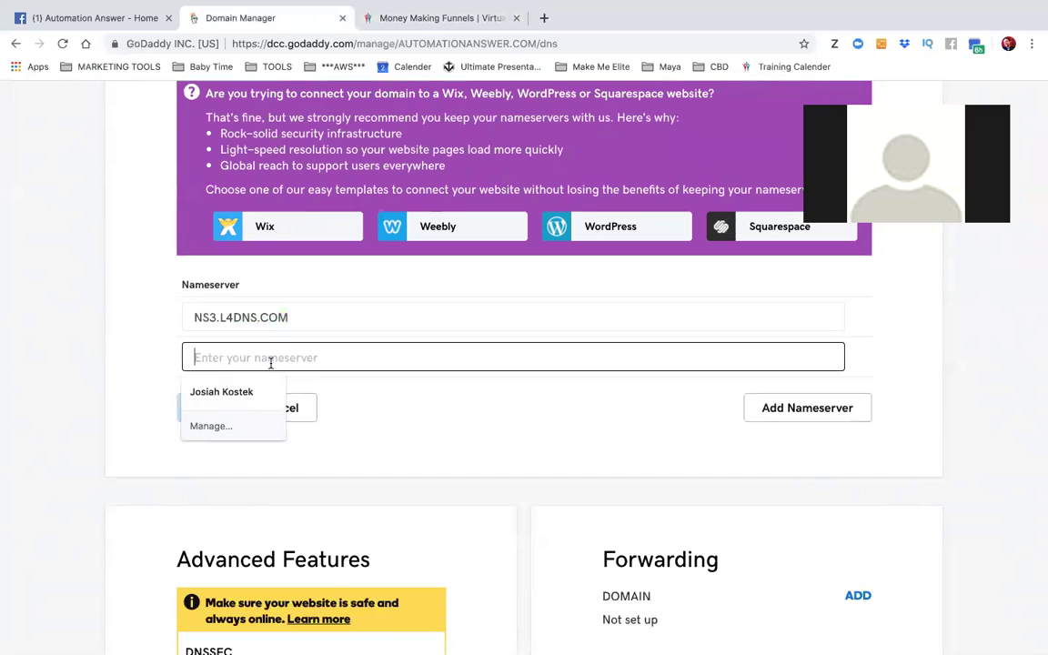
{"action": "key", "text": "ctrl+v"}
{"action": "left_click", "coordinate": [215, 357]}
{"action": "key", "text": "BackSpace"}
{"action": "type", "text": "4"}
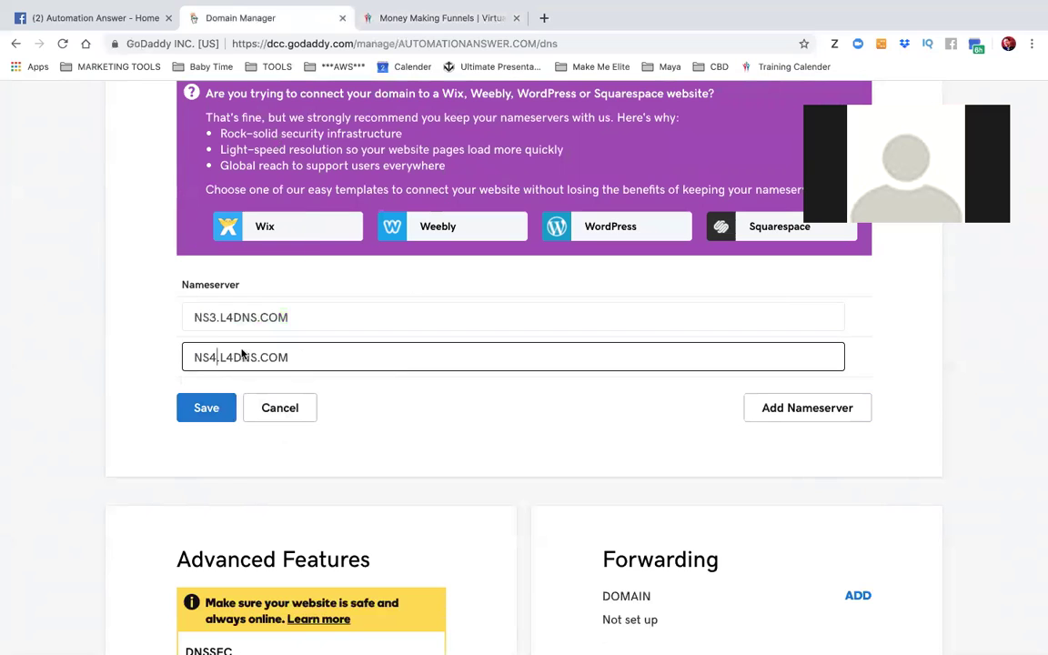
{"action": "left_click", "coordinate": [211, 419]}
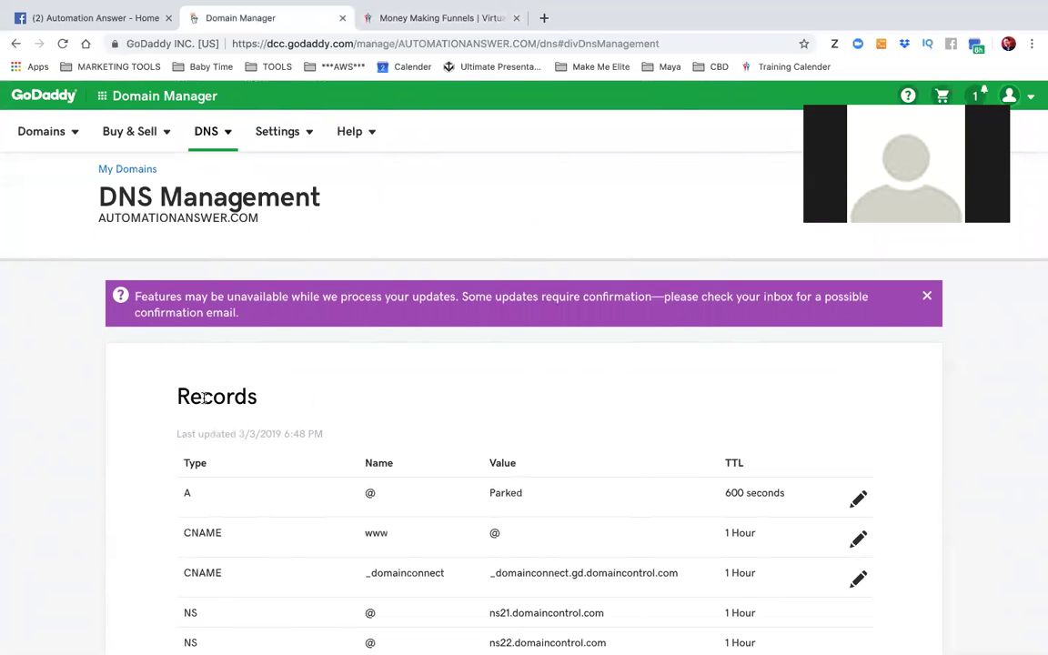
Close the GoDaddy domain manager and save automationanswer.com as the custom domain in Builderall
{"action": "left_click", "coordinate": [344, 19]}
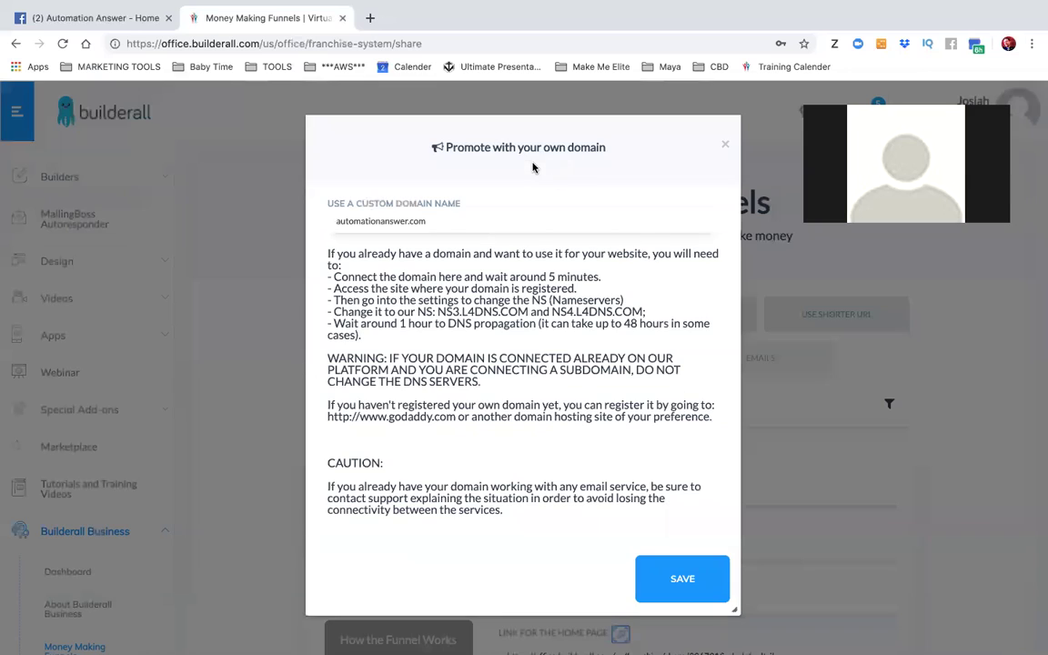
{"action": "left_click", "coordinate": [689, 583]}
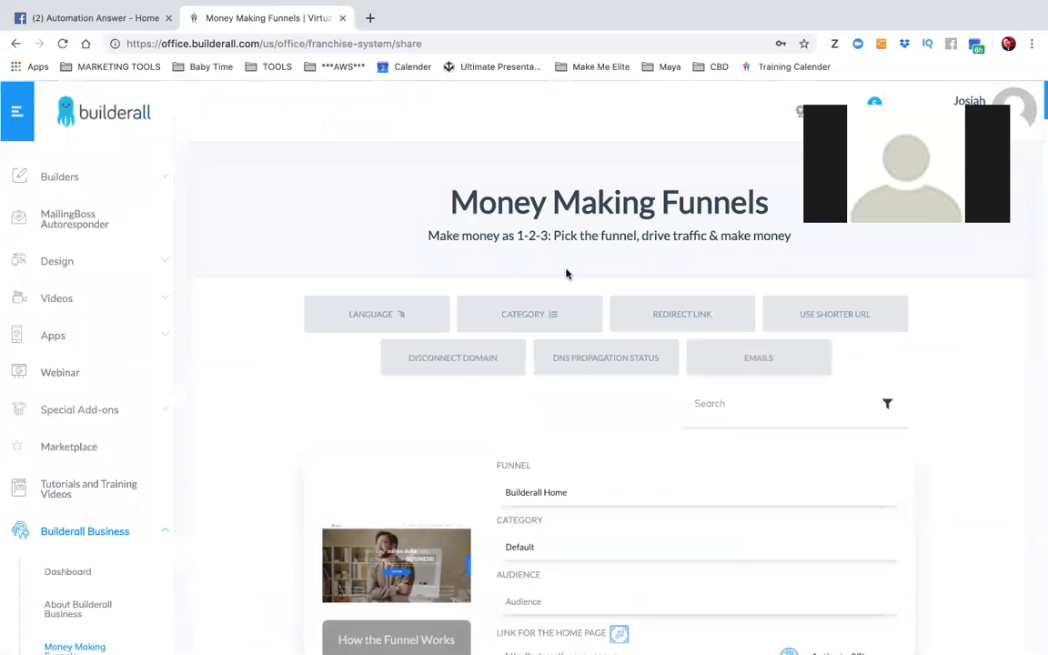
Activate SSL for the home page links of the Builderall Home and Viral Funnel entries
{"action": "scroll", "coordinate": [575, 370], "scroll_direction": "down", "scroll_amount": 2}
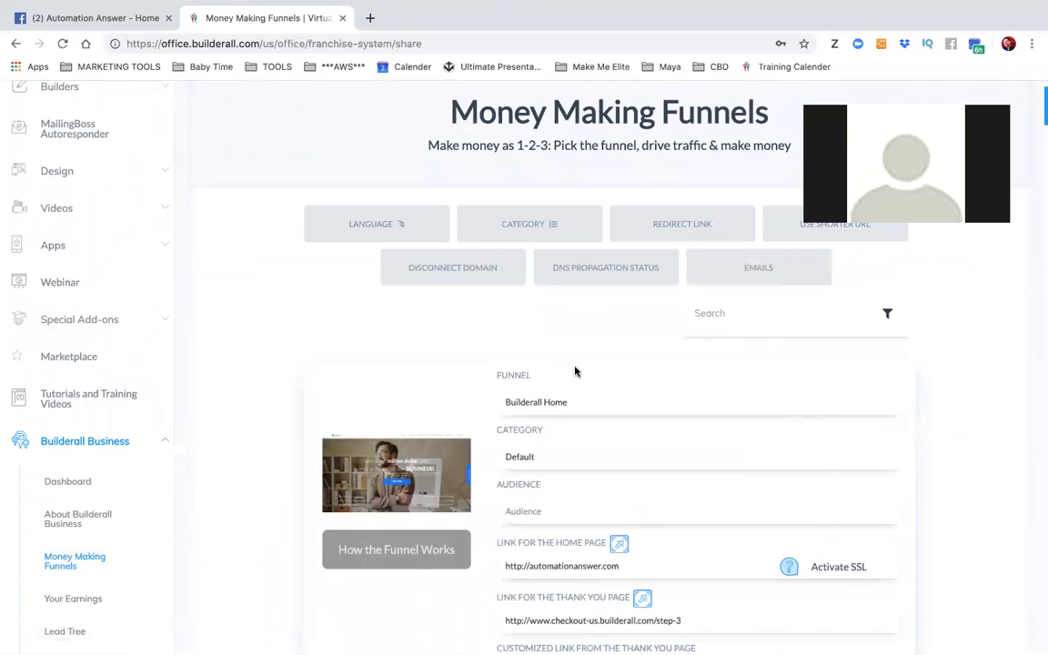
{"action": "scroll", "coordinate": [575, 370], "scroll_direction": "down", "scroll_amount": 3}
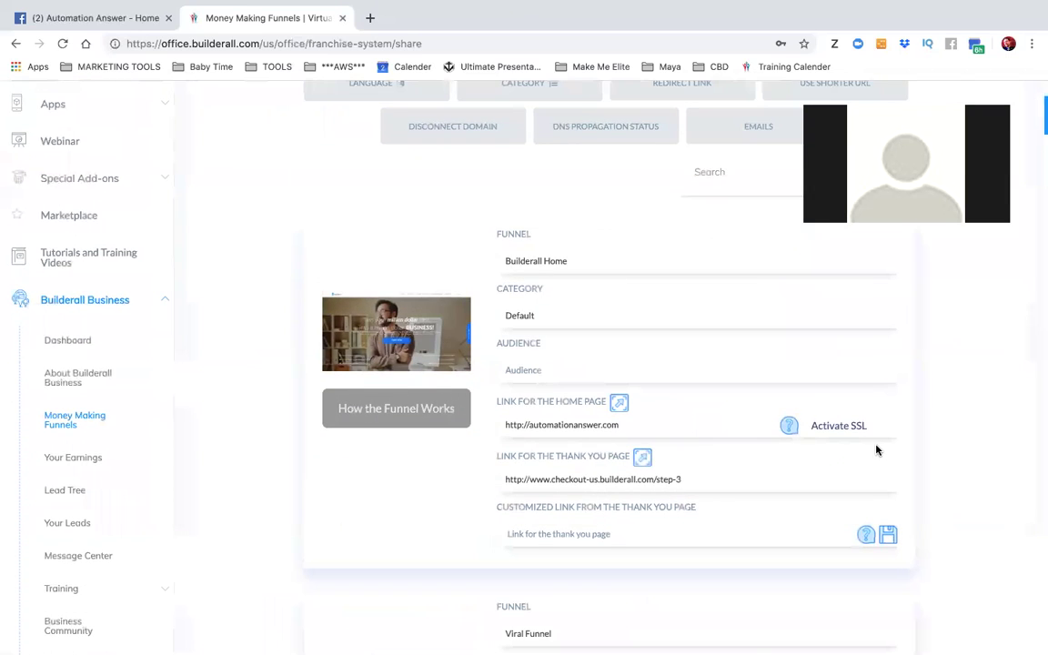
{"action": "scroll", "coordinate": [876, 450], "scroll_direction": "up", "scroll_amount": 5}
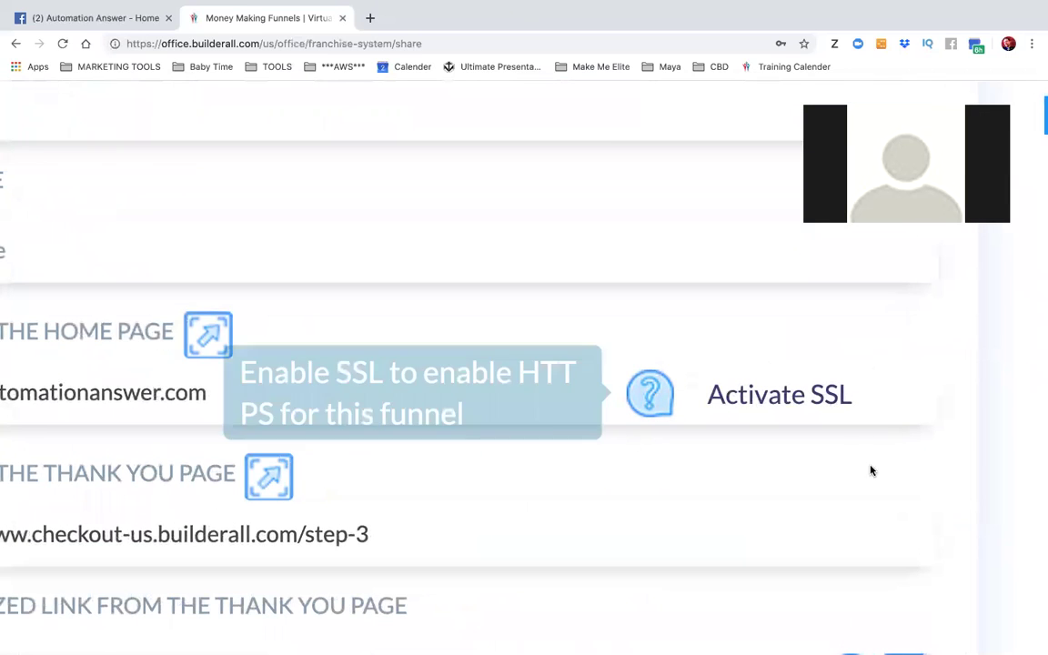
{"action": "scroll", "coordinate": [788, 400], "scroll_direction": "down", "scroll_amount": 5}
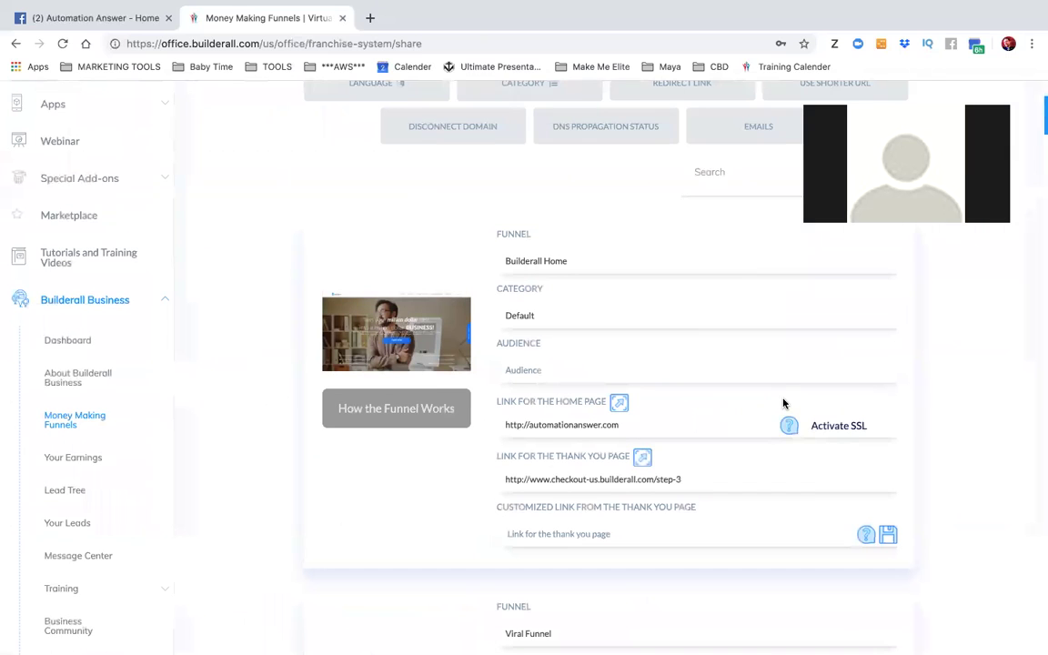
{"action": "mouse_move", "coordinate": [788, 429]}
{"action": "left_click", "coordinate": [841, 427]}
{"action": "scroll", "coordinate": [867, 459], "scroll_direction": "down", "scroll_amount": 4}
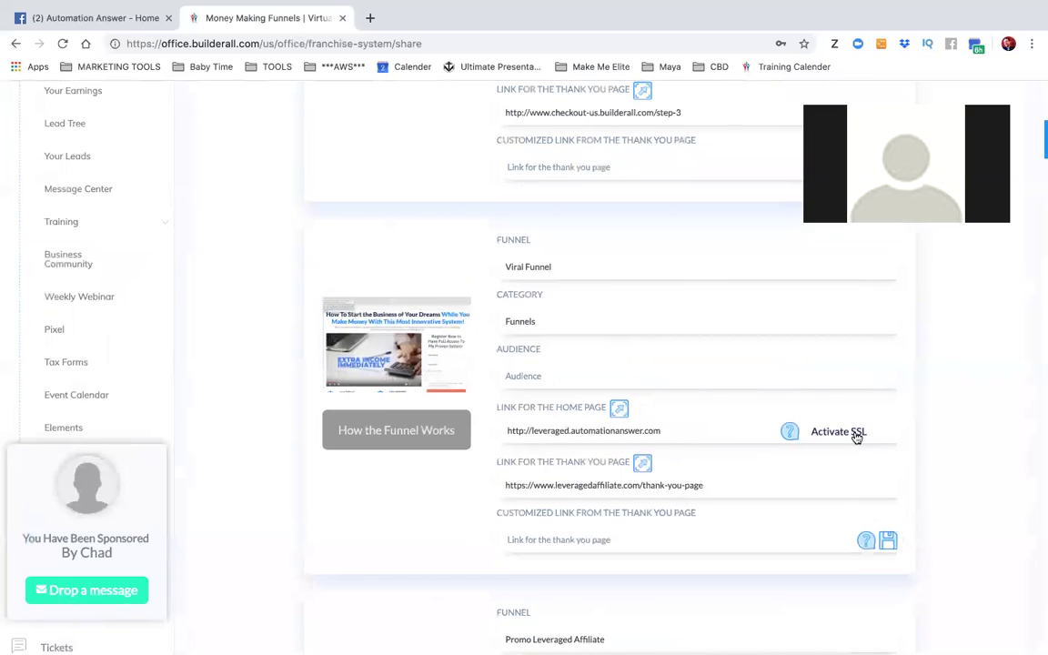
{"action": "left_click", "coordinate": [855, 436]}
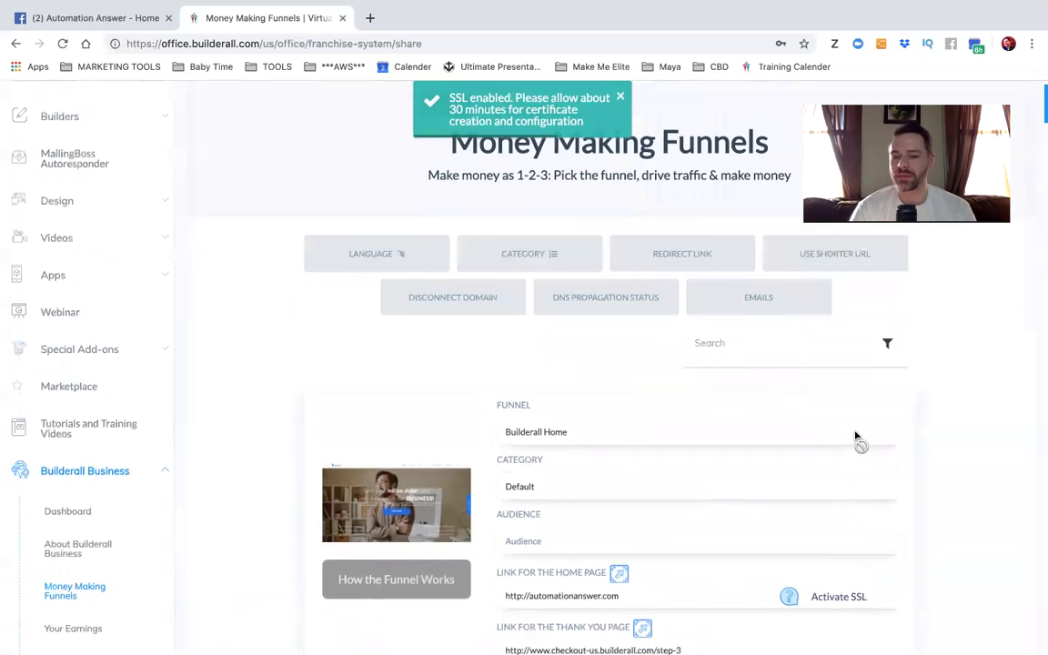
{"action": "left_click", "coordinate": [840, 466]}
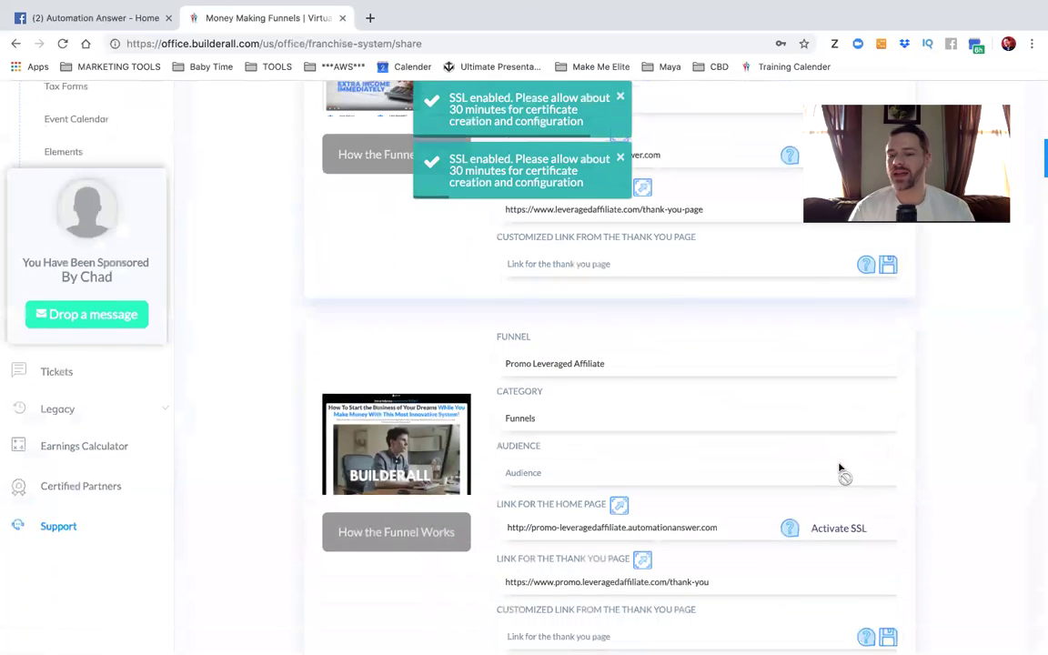
Activate SSL for the Promo Leveraged Affiliate and Mailingboss Funnel home page links
{"action": "scroll", "coordinate": [839, 473], "scroll_direction": "down", "scroll_amount": 1}
{"action": "left_click", "coordinate": [840, 484]}
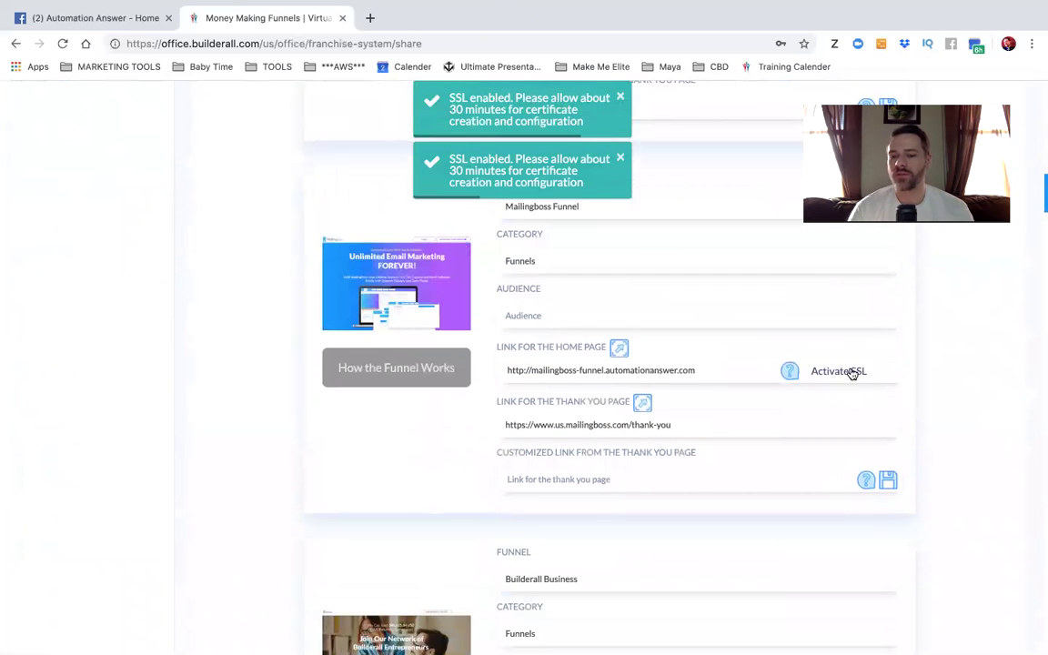
{"action": "left_click", "coordinate": [852, 372]}
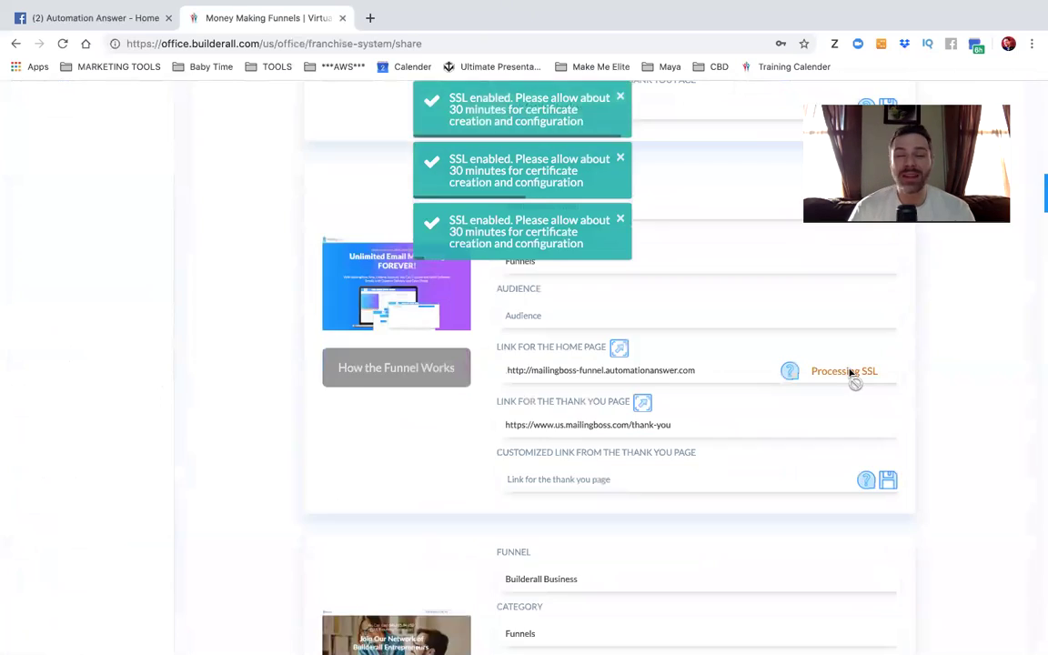
Activate SSL for the Builderall Business and 7 Day Free Trial funnels
{"action": "scroll", "coordinate": [850, 373], "scroll_direction": "down", "scroll_amount": 1}
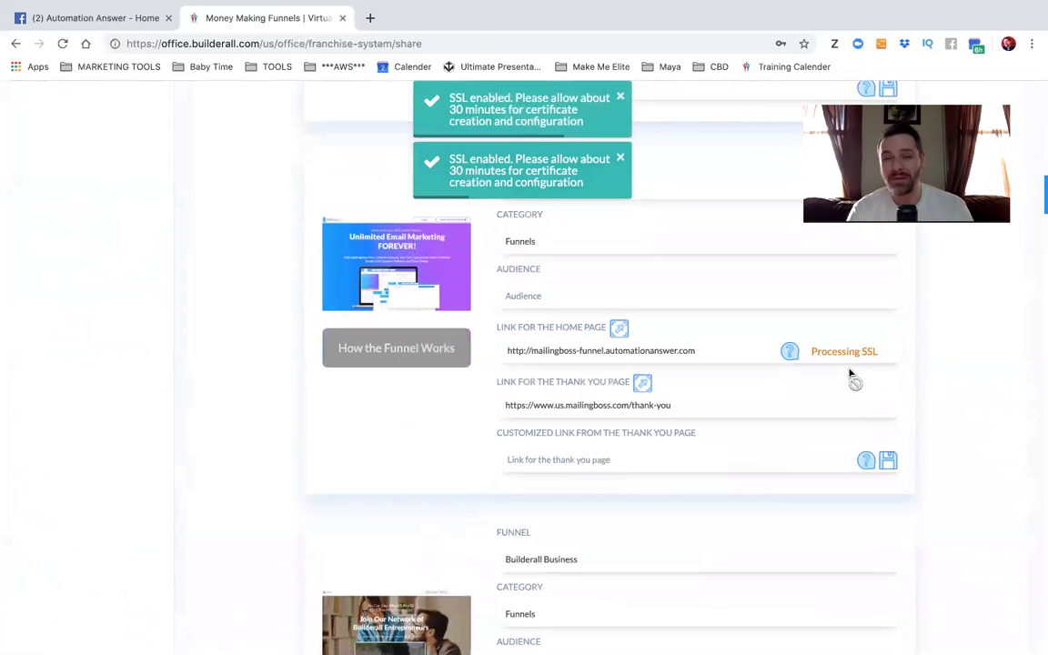
{"action": "scroll", "coordinate": [851, 373], "scroll_direction": "down", "scroll_amount": 3}
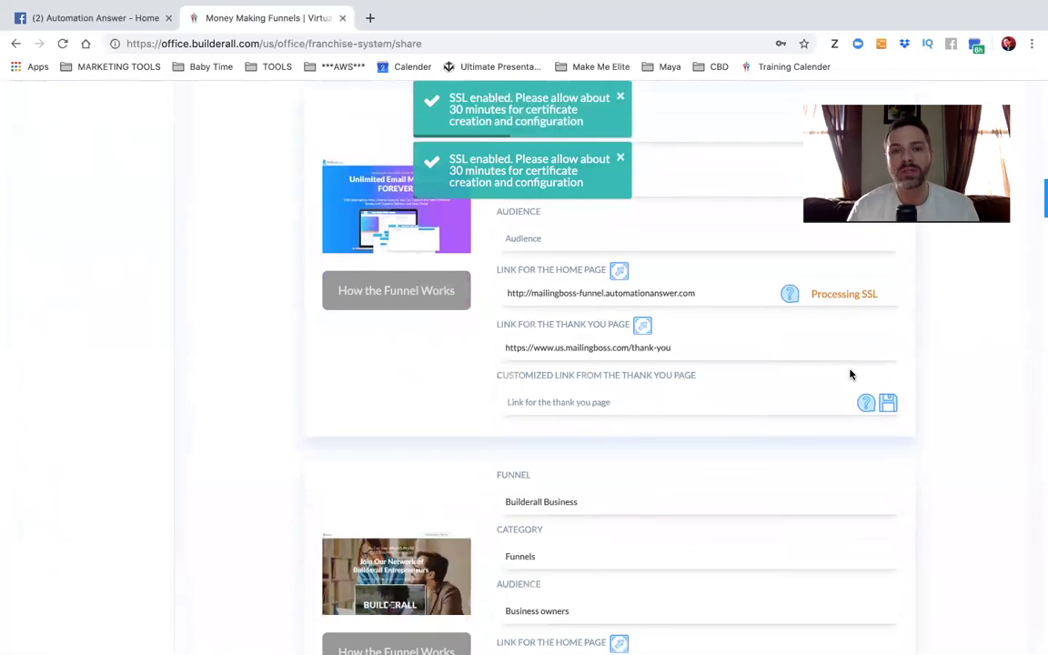
{"action": "scroll", "coordinate": [850, 373], "scroll_direction": "down", "scroll_amount": 5}
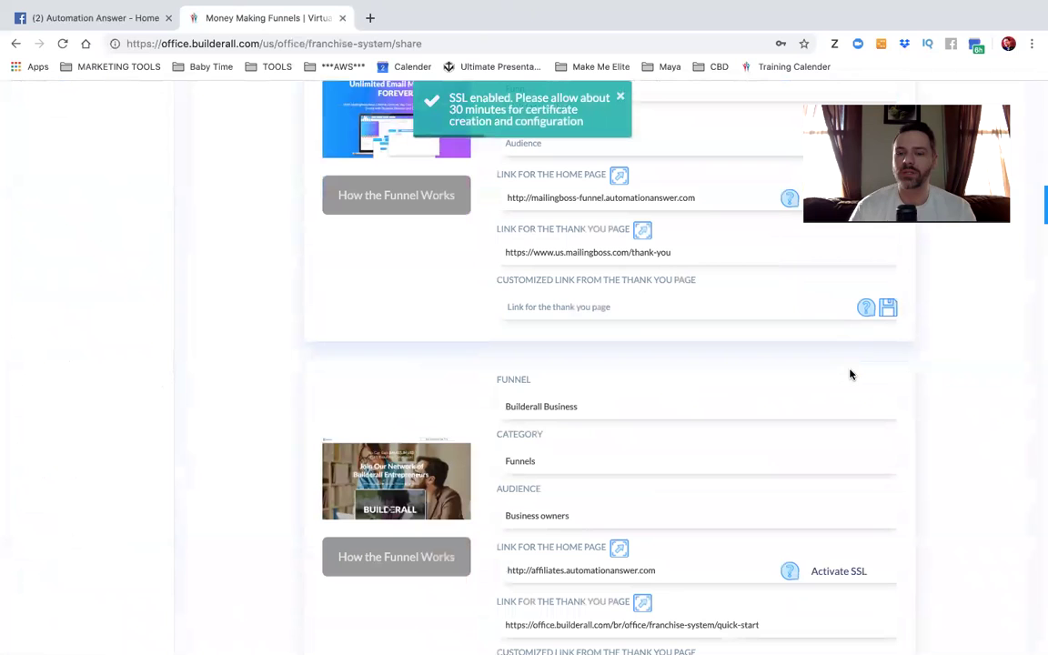
{"action": "left_click", "coordinate": [855, 571]}
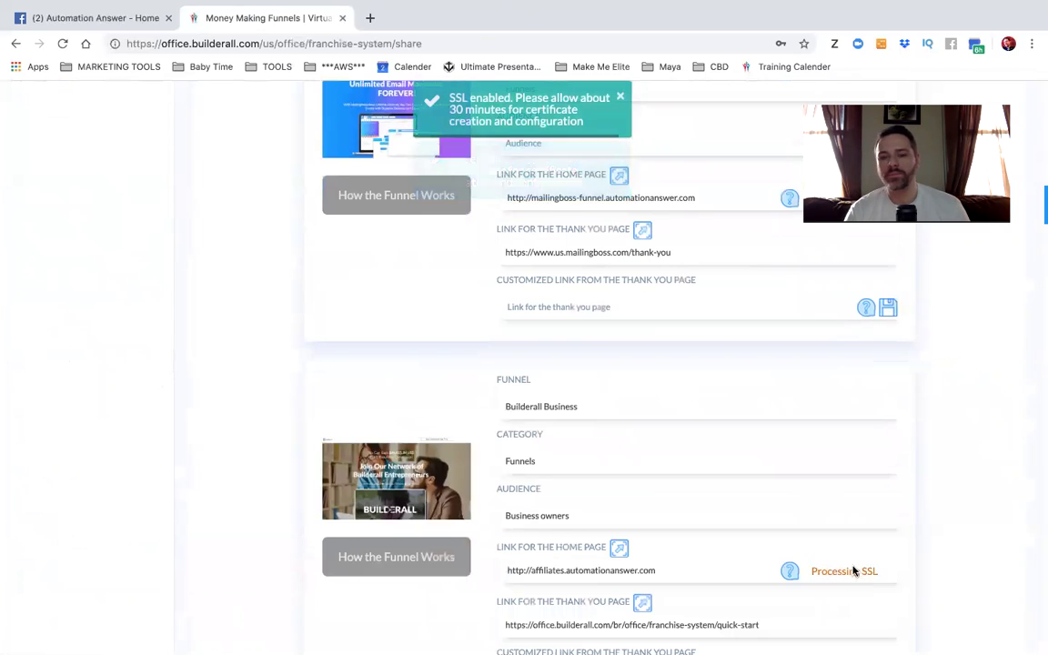
{"action": "scroll", "coordinate": [856, 546], "scroll_direction": "down", "scroll_amount": 18}
{"action": "scroll", "coordinate": [855, 544], "scroll_direction": "down", "scroll_amount": 11}
{"action": "left_click", "coordinate": [847, 368]}
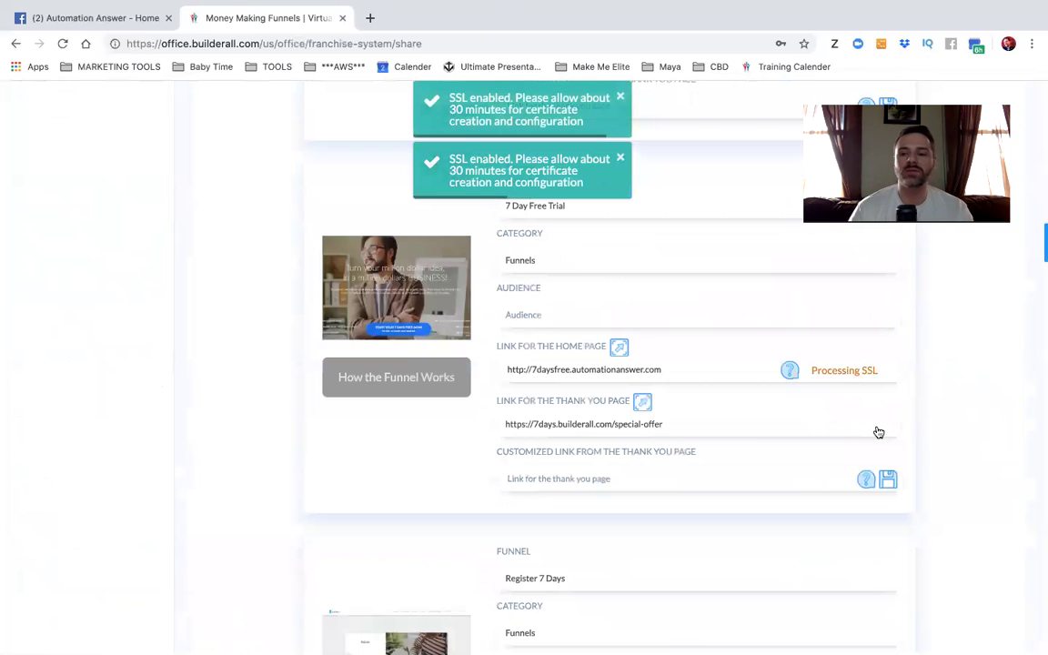
Activate SSL for the Register 7 Days and Top Leaders Training - Basic funnels
{"action": "scroll", "coordinate": [879, 432], "scroll_direction": "down", "scroll_amount": 18}
{"action": "left_click", "coordinate": [860, 374]}
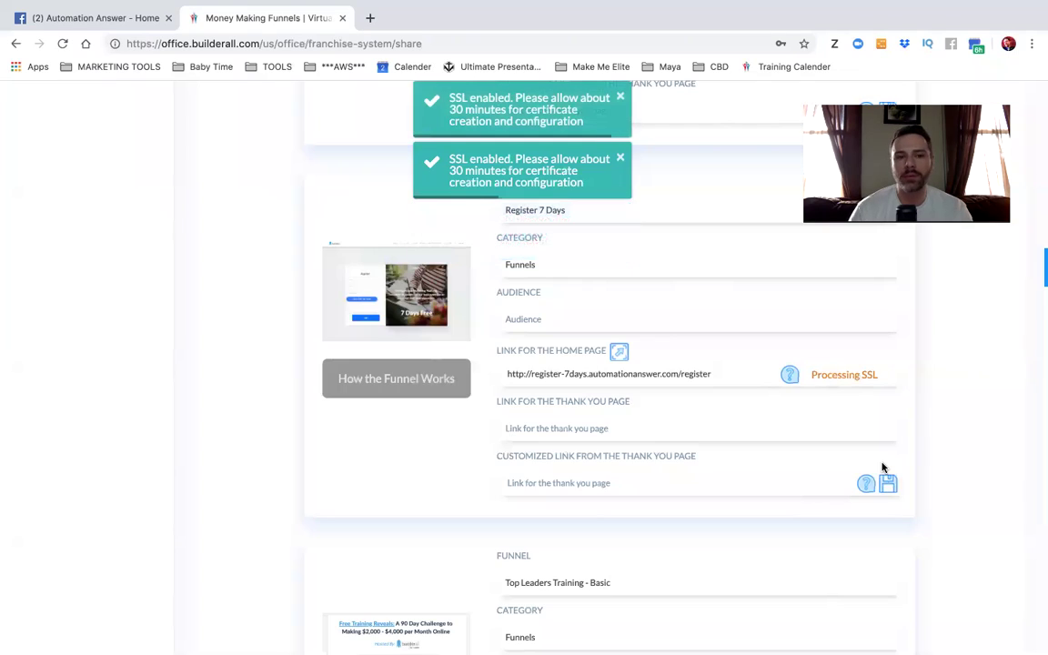
{"action": "scroll", "coordinate": [892, 501], "scroll_direction": "down", "scroll_amount": 13}
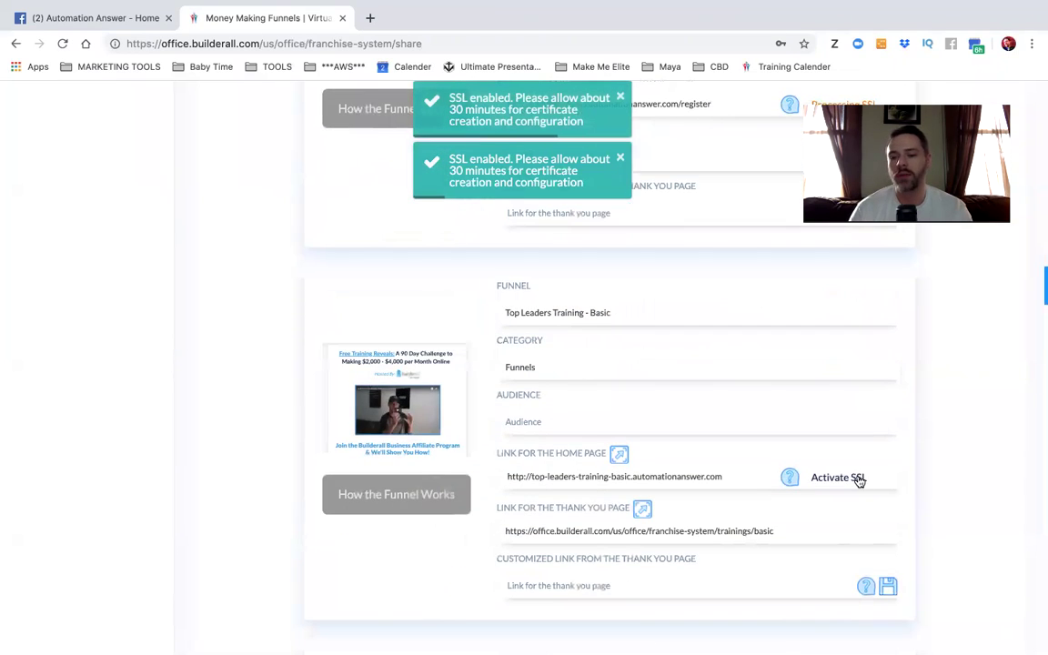
{"action": "left_click", "coordinate": [859, 479]}
Activate SSL for the US checkout pages: Checkout US 9.90, Checkout US 29.90 and Checkout US 49.90
{"action": "scroll", "coordinate": [861, 529], "scroll_direction": "down", "scroll_amount": 5}
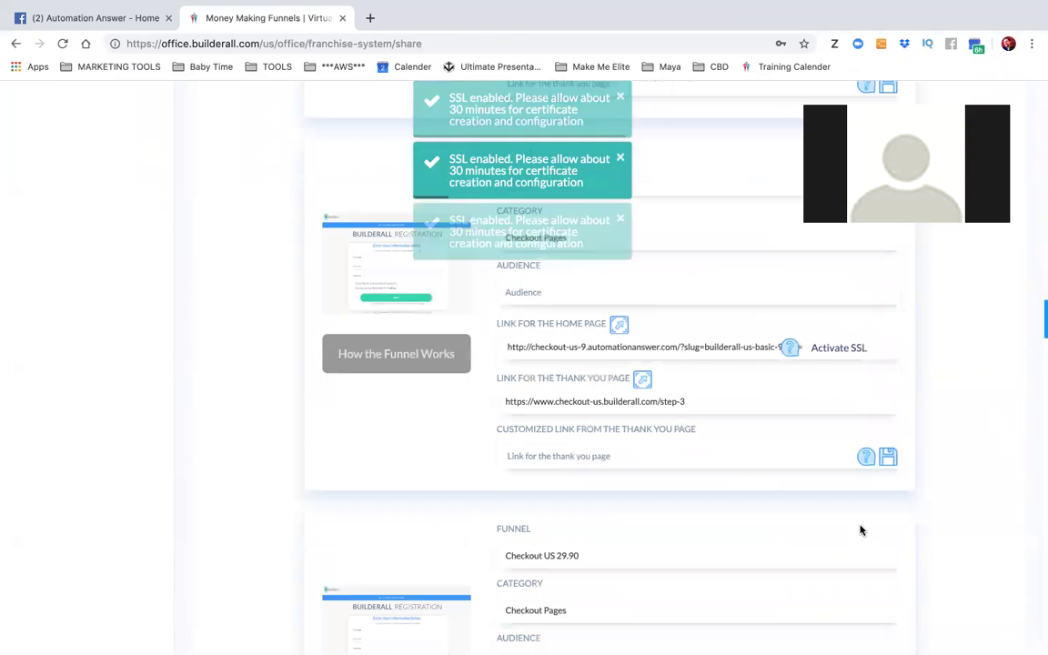
{"action": "scroll", "coordinate": [869, 419], "scroll_direction": "up", "scroll_amount": 1}
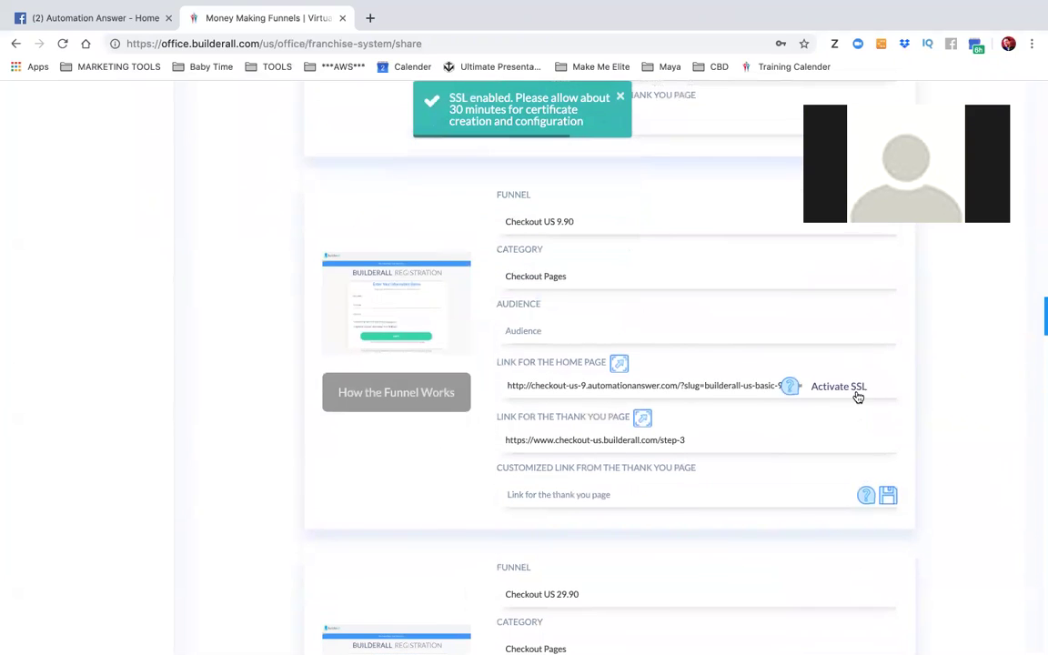
{"action": "left_click", "coordinate": [858, 397]}
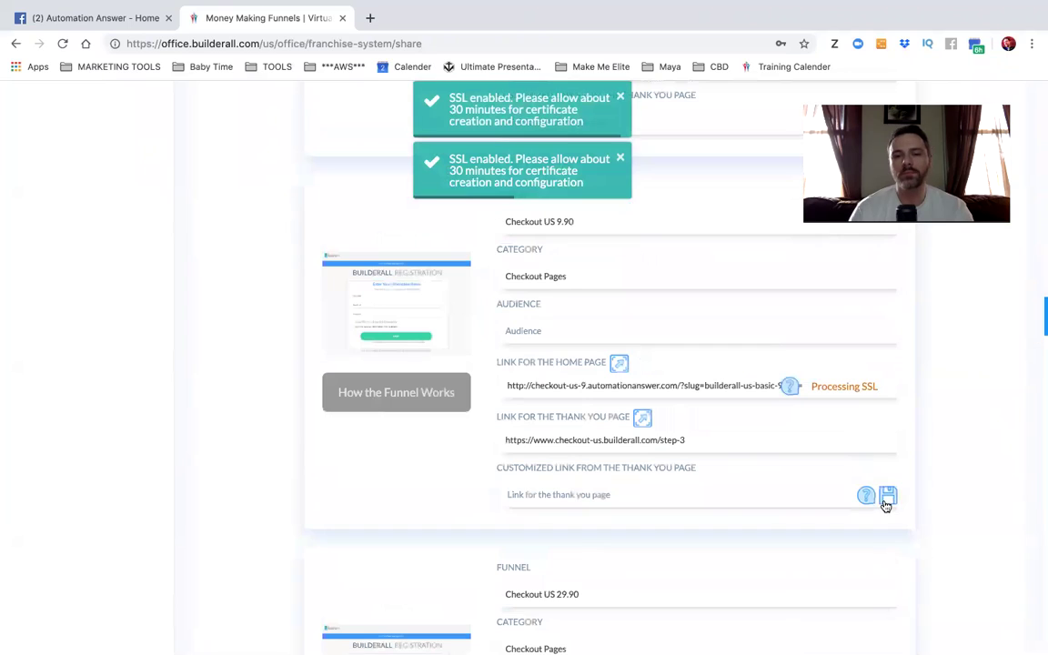
{"action": "scroll", "coordinate": [886, 502], "scroll_direction": "down", "scroll_amount": 3}
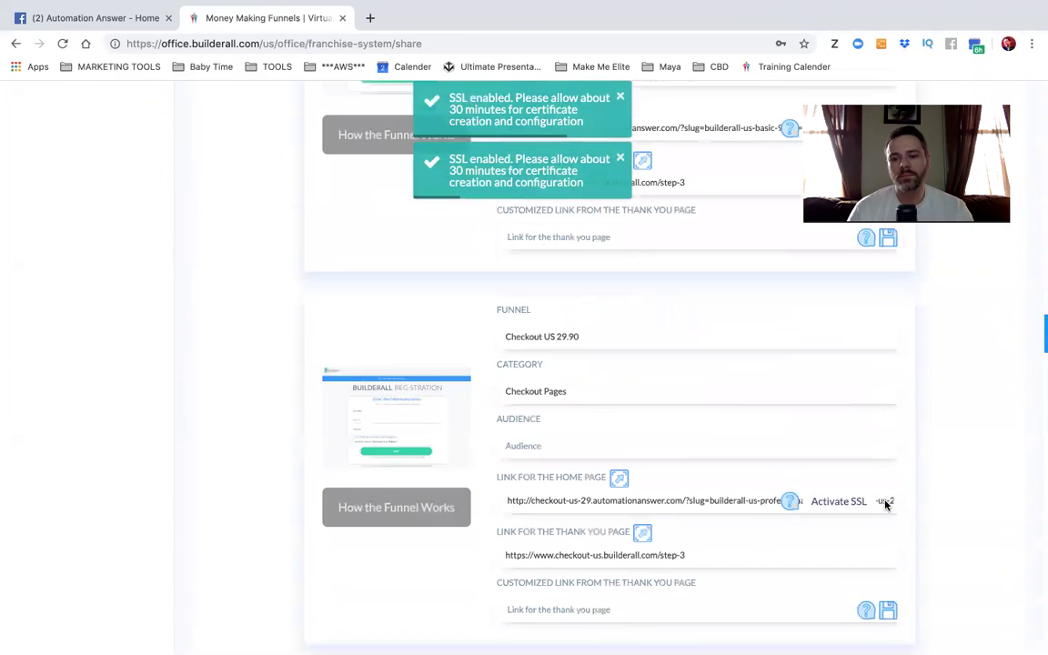
{"action": "left_click", "coordinate": [858, 489]}
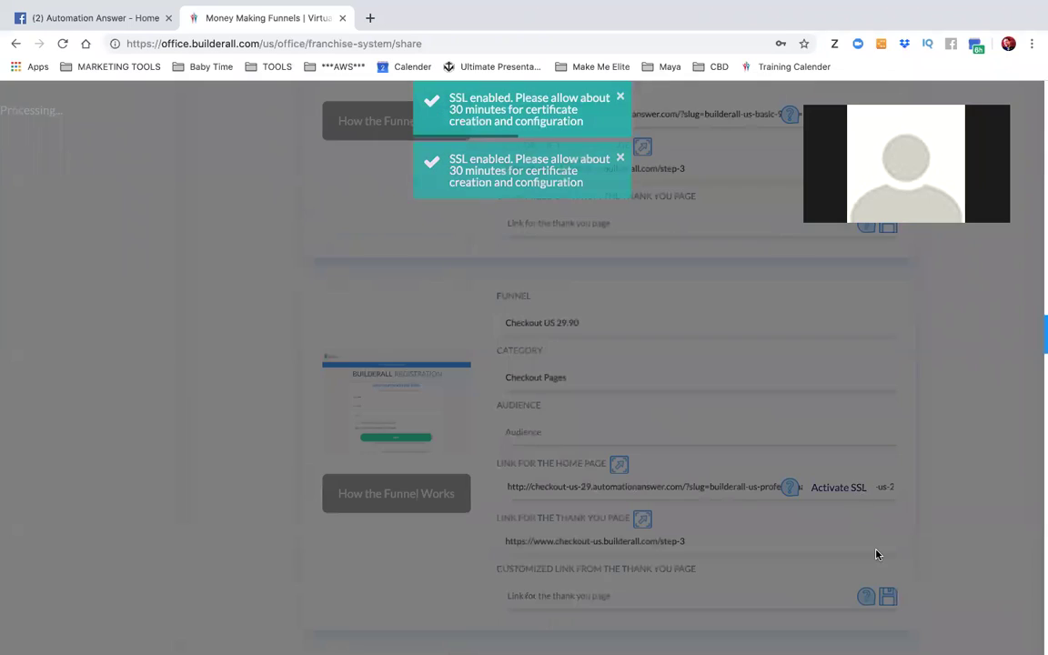
{"action": "scroll", "coordinate": [877, 554], "scroll_direction": "down", "scroll_amount": 5}
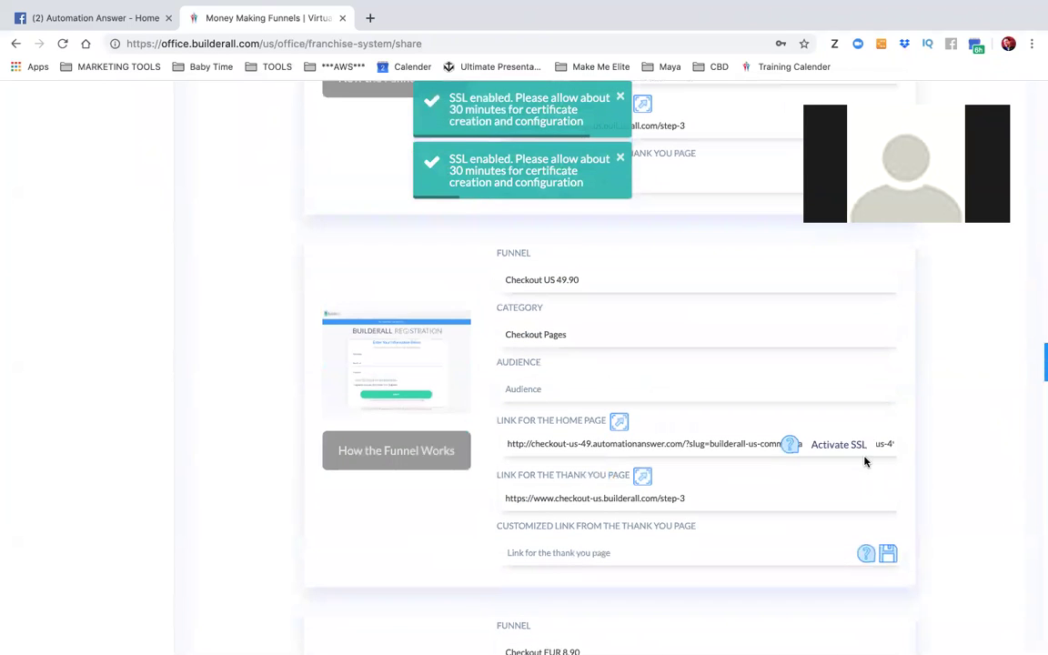
{"action": "left_click", "coordinate": [854, 449]}
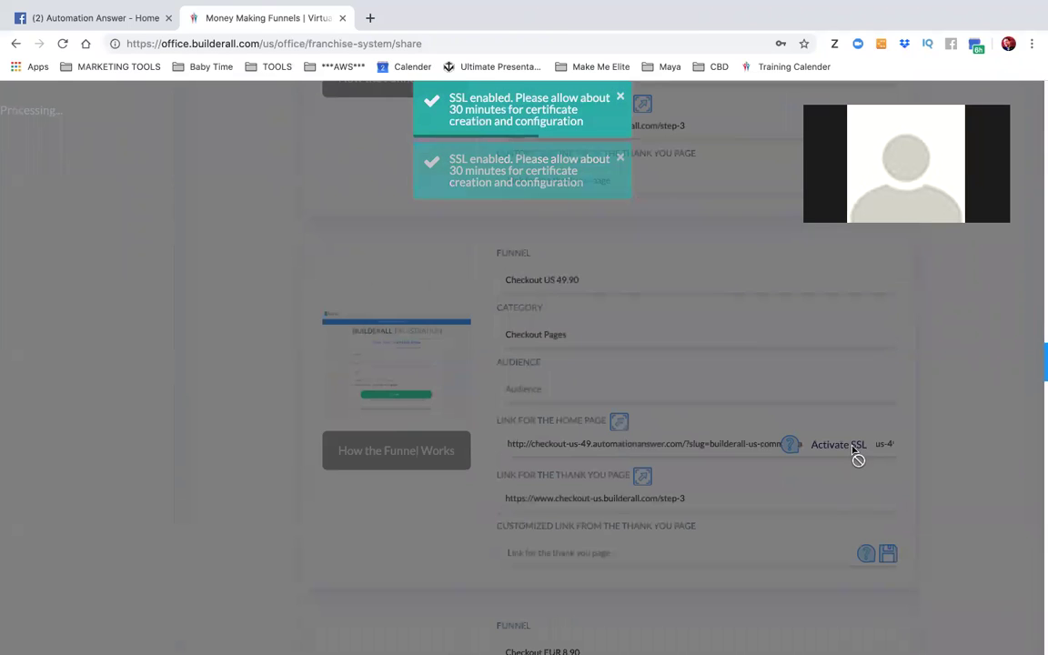
Activate SSL for the euro checkout pages: Checkout EUR 8.90, Checkout EUR 26.90 and Checkout EUR 44.90
{"action": "scroll", "coordinate": [861, 487], "scroll_direction": "down", "scroll_amount": 4}
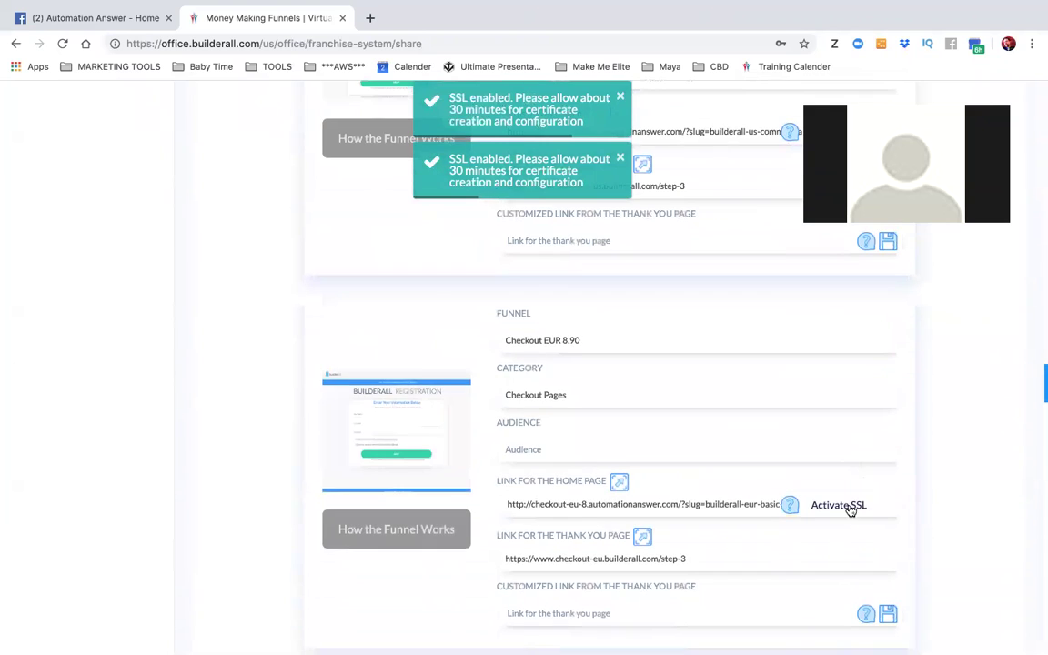
{"action": "left_click", "coordinate": [851, 508]}
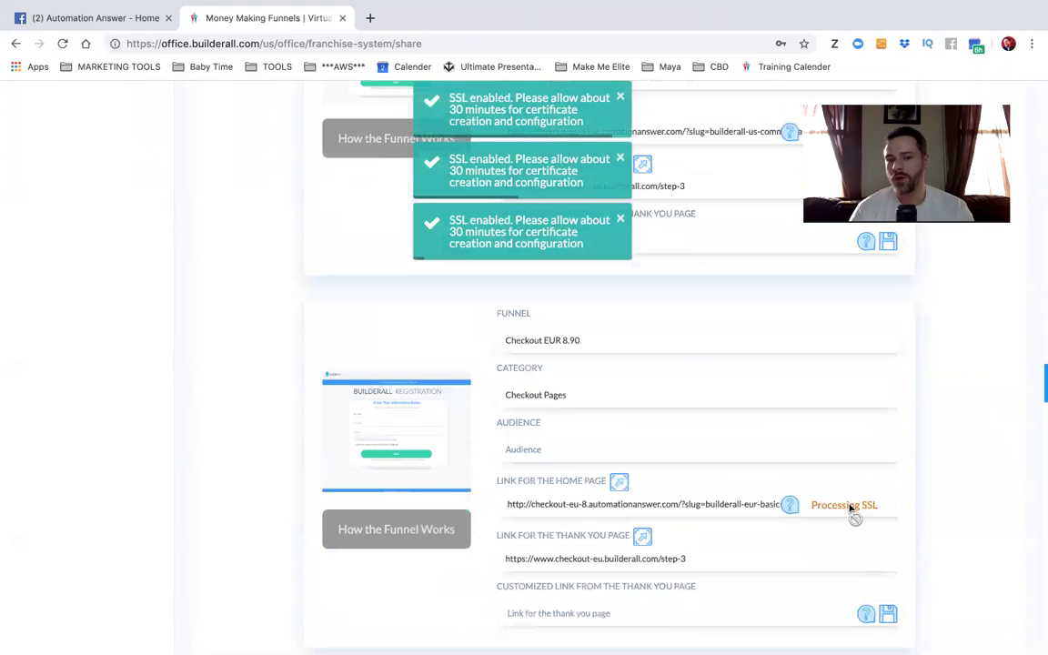
{"action": "scroll", "coordinate": [895, 527], "scroll_direction": "down", "scroll_amount": 1}
{"action": "scroll", "coordinate": [895, 528], "scroll_direction": "down", "scroll_amount": 5}
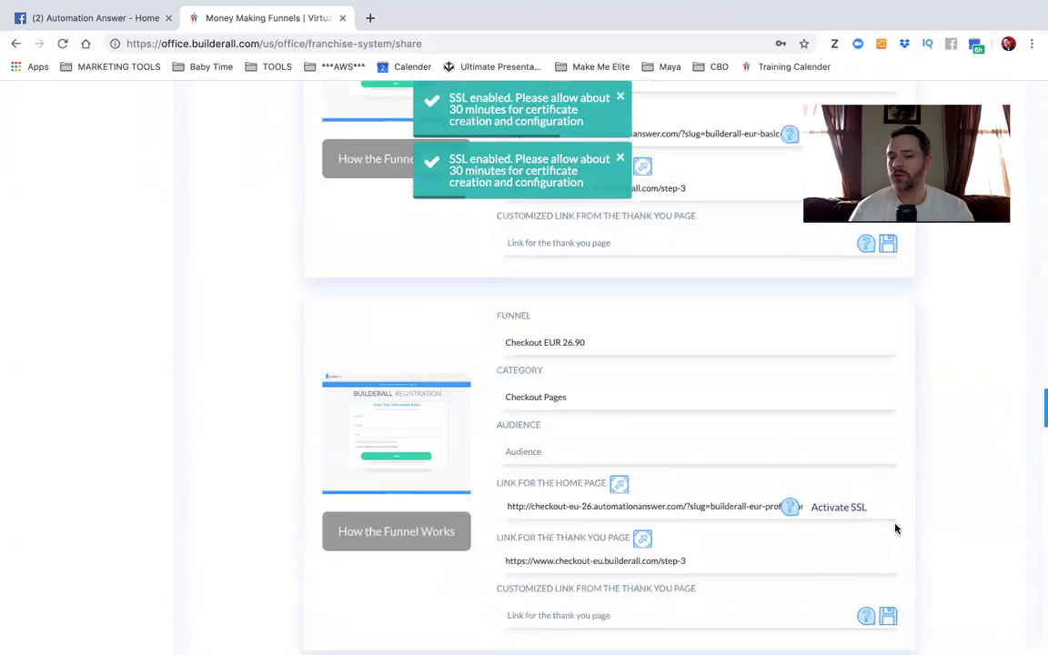
{"action": "left_click", "coordinate": [839, 454]}
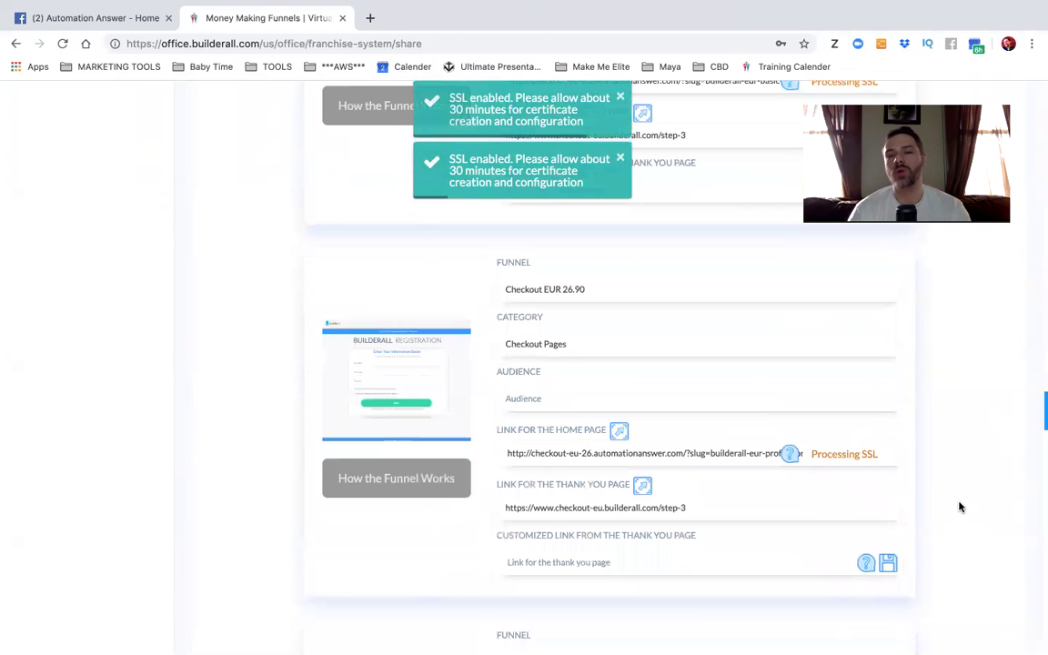
{"action": "scroll", "coordinate": [959, 507], "scroll_direction": "down", "scroll_amount": 2}
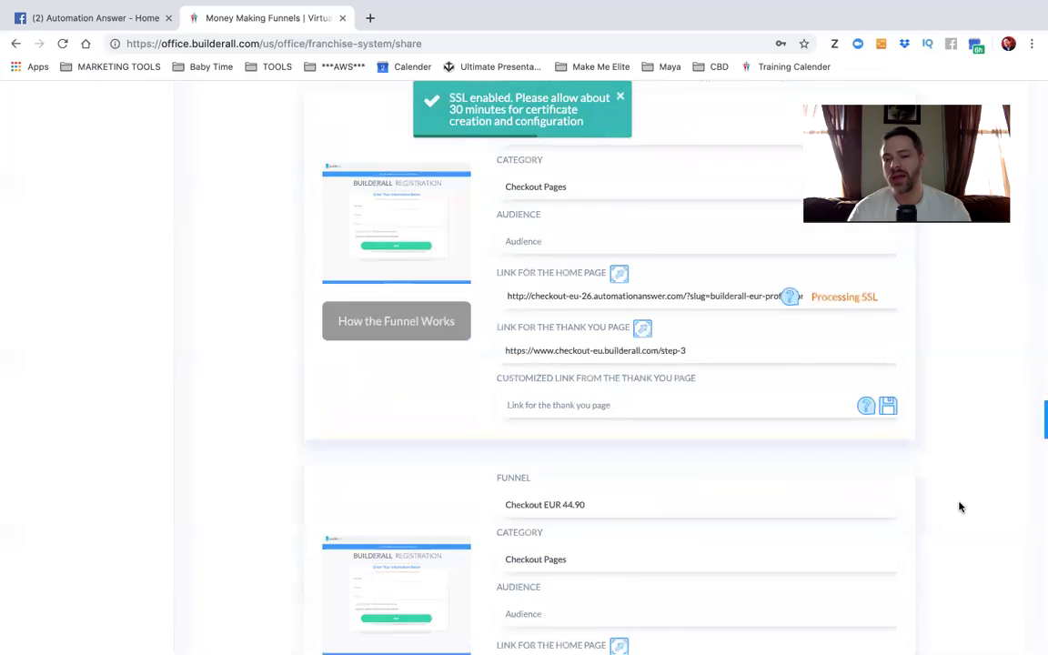
{"action": "scroll", "coordinate": [959, 507], "scroll_direction": "down", "scroll_amount": 3}
{"action": "left_click", "coordinate": [861, 467]}
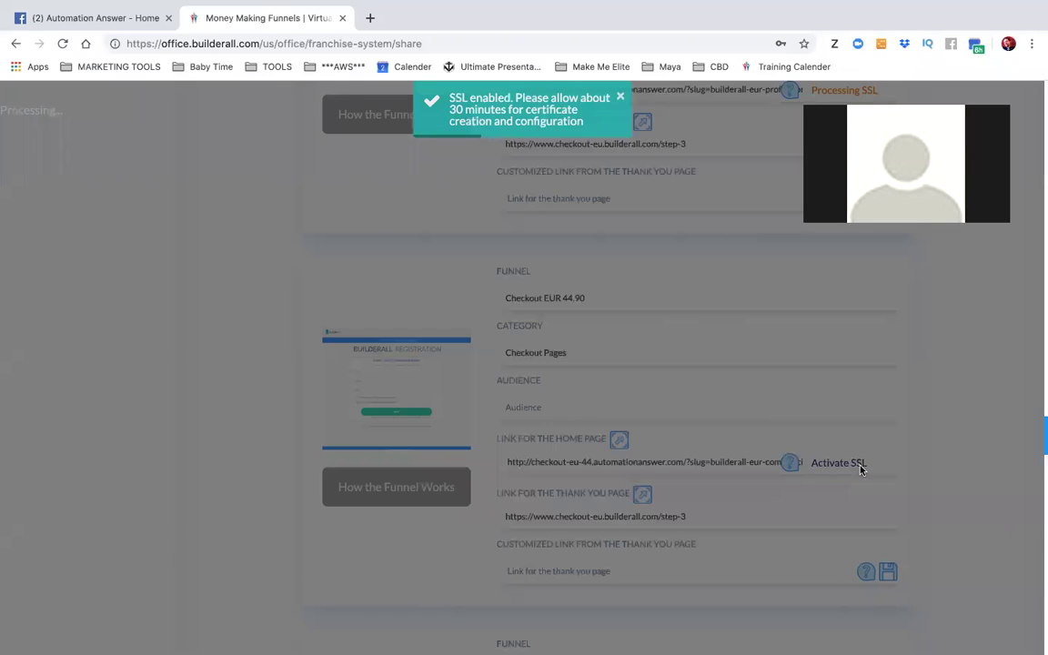
Activate SSL for the home page link of the Beauty Salon niche funnel
{"action": "scroll", "coordinate": [896, 480], "scroll_direction": "down", "scroll_amount": 4}
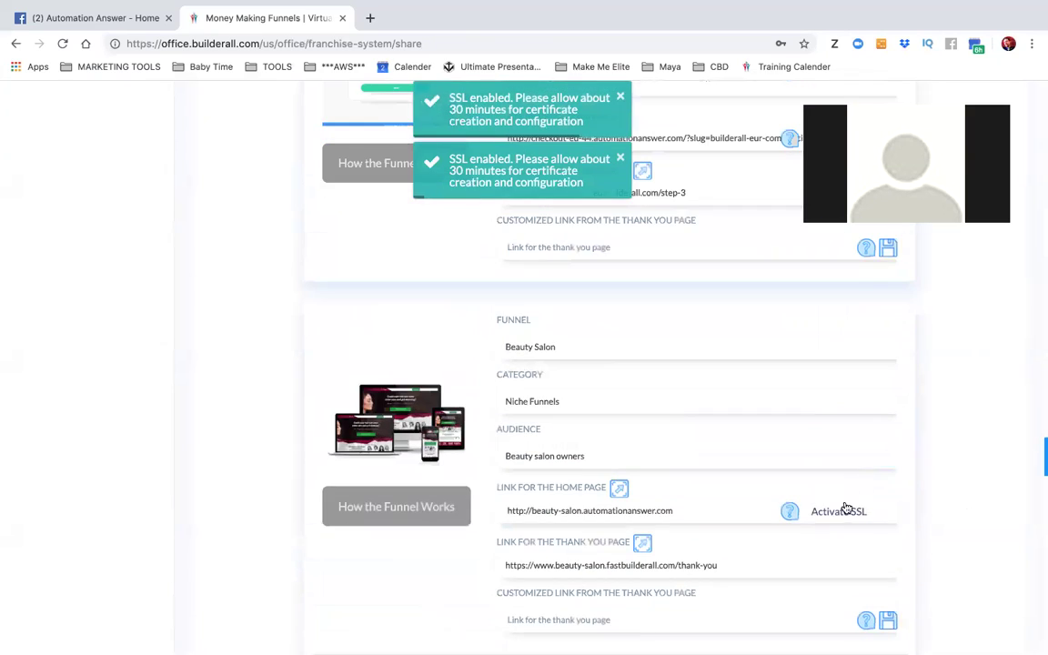
{"action": "left_click", "coordinate": [839, 512]}
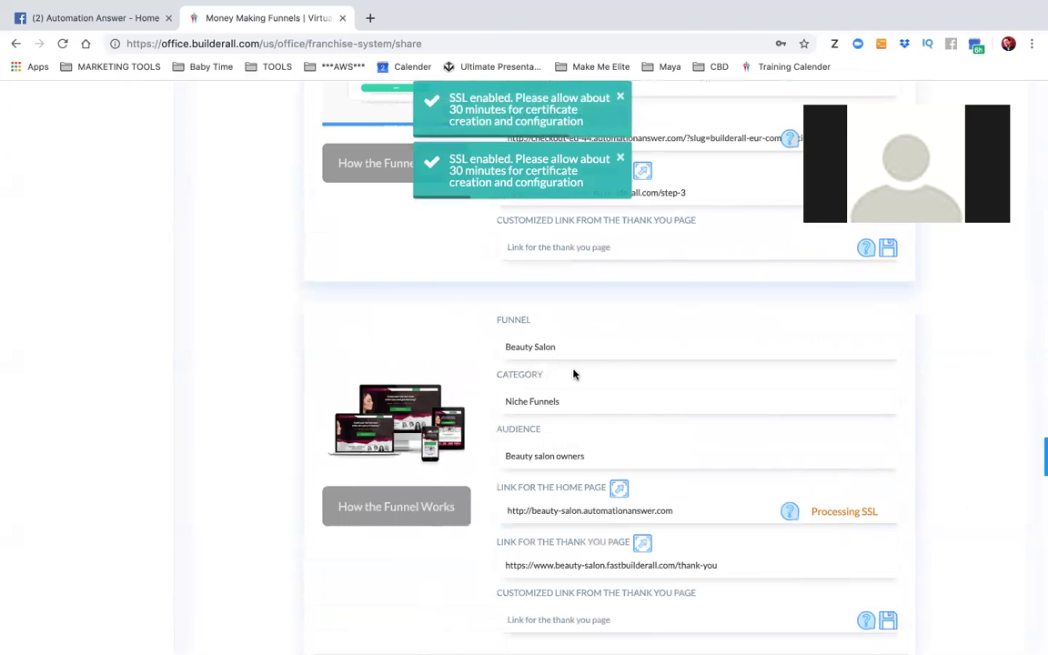
{"action": "scroll", "coordinate": [596, 343], "scroll_direction": "down", "scroll_amount": 1}
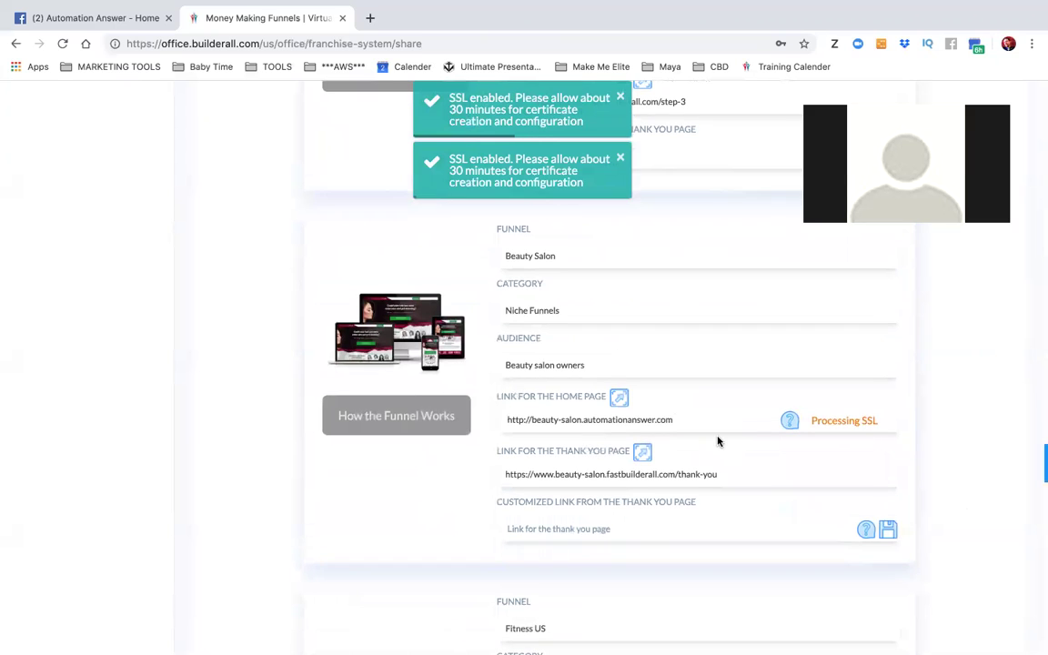
{"action": "scroll", "coordinate": [718, 442], "scroll_direction": "down", "scroll_amount": 3}
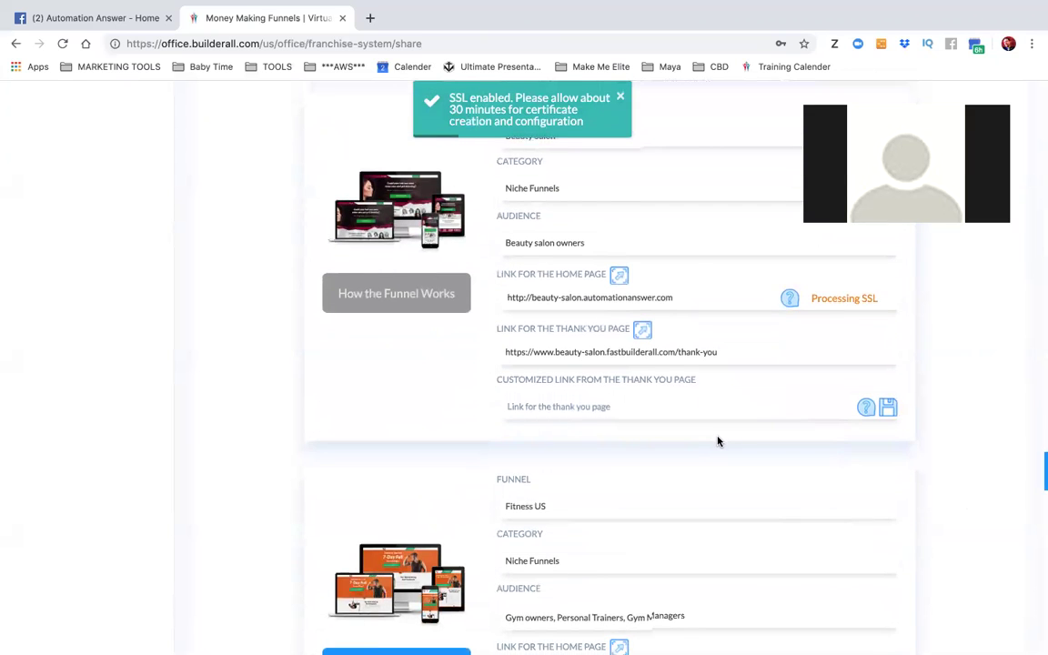
Examine the home page link and thank you page link of the 7 Day Free Trial funnel
{"action": "scroll", "coordinate": [718, 441], "scroll_direction": "up", "scroll_amount": 20}
{"action": "scroll", "coordinate": [718, 441], "scroll_direction": "down", "scroll_amount": 15}
{"action": "scroll", "coordinate": [718, 441], "scroll_direction": "down", "scroll_amount": 8}
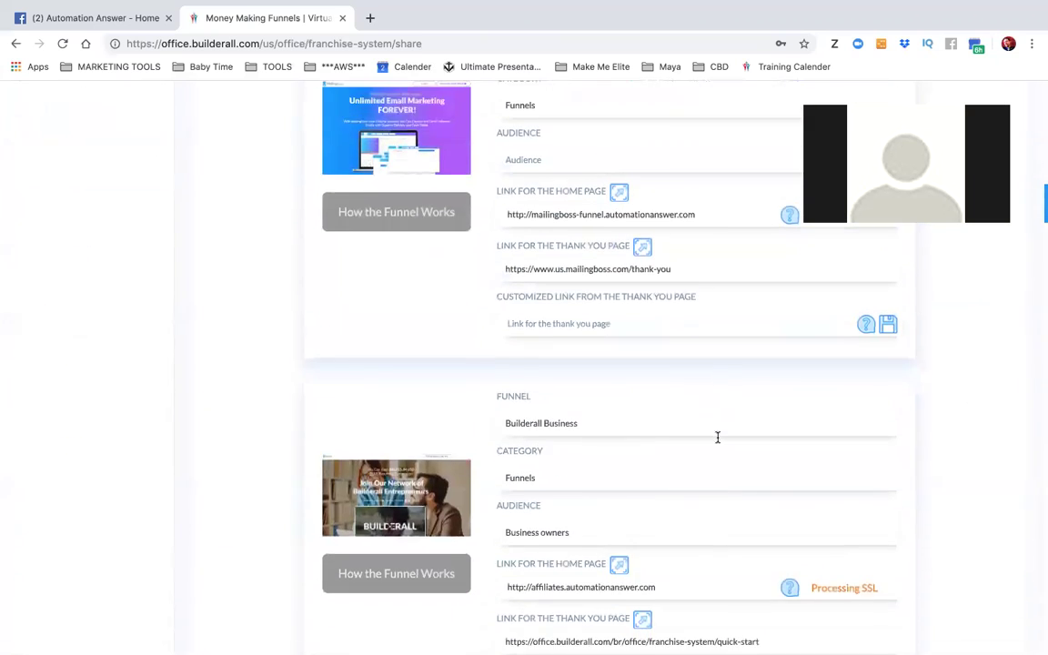
{"action": "scroll", "coordinate": [717, 439], "scroll_direction": "down", "scroll_amount": 5}
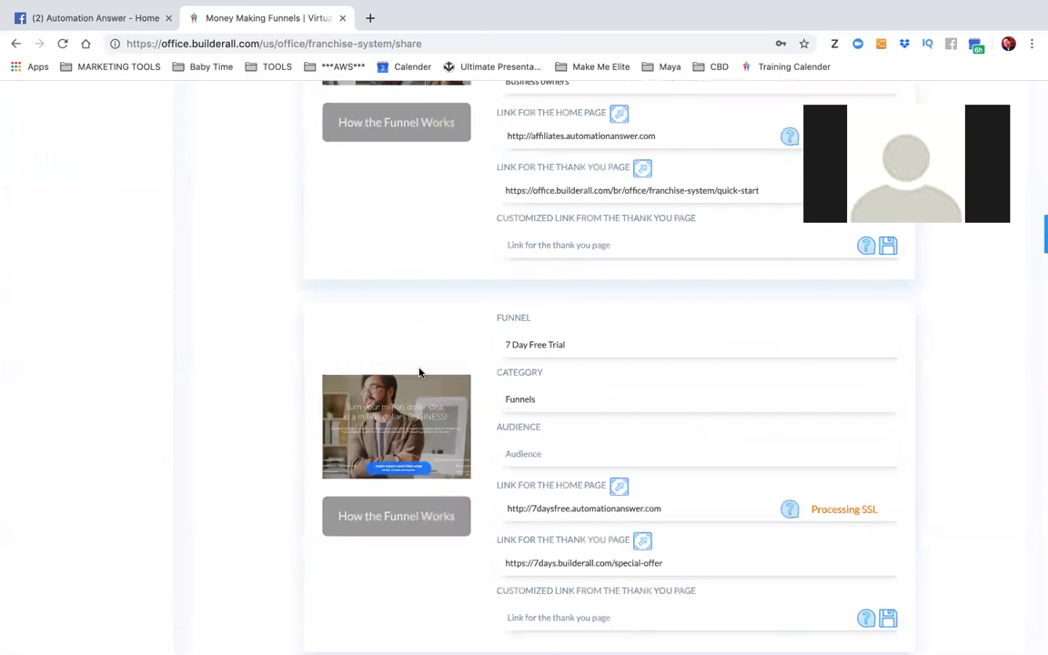
{"action": "scroll", "coordinate": [455, 438], "scroll_direction": "up", "scroll_amount": 5}
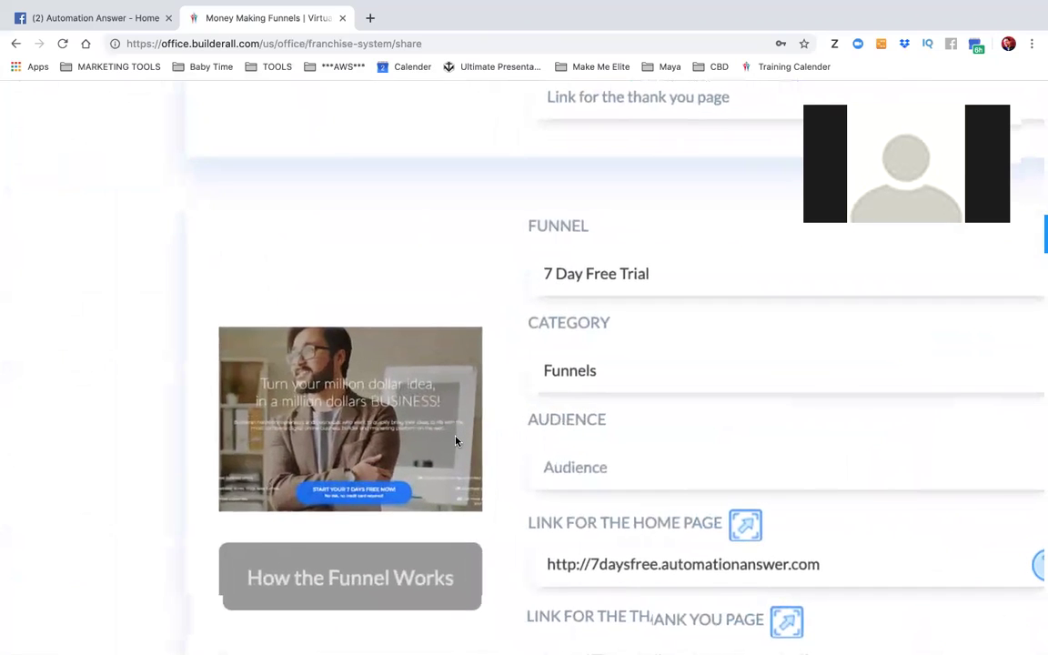
{"action": "scroll", "coordinate": [455, 442], "scroll_direction": "down", "scroll_amount": 5}
{"action": "scroll", "coordinate": [455, 441], "scroll_direction": "down", "scroll_amount": 2}
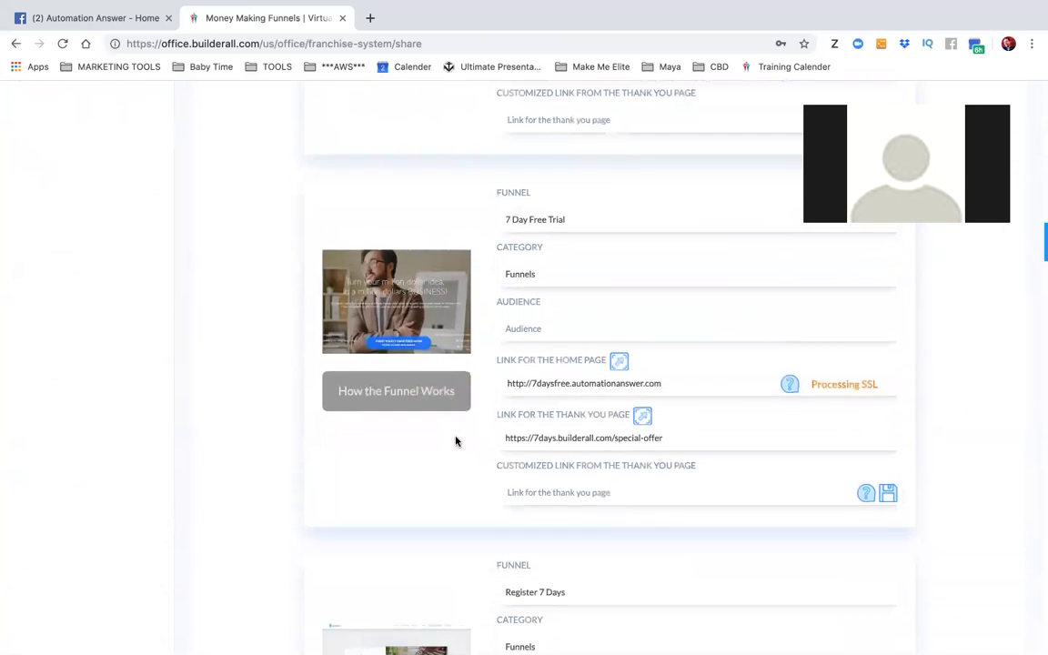
{"action": "scroll", "coordinate": [546, 422], "scroll_direction": "up", "scroll_amount": 3}
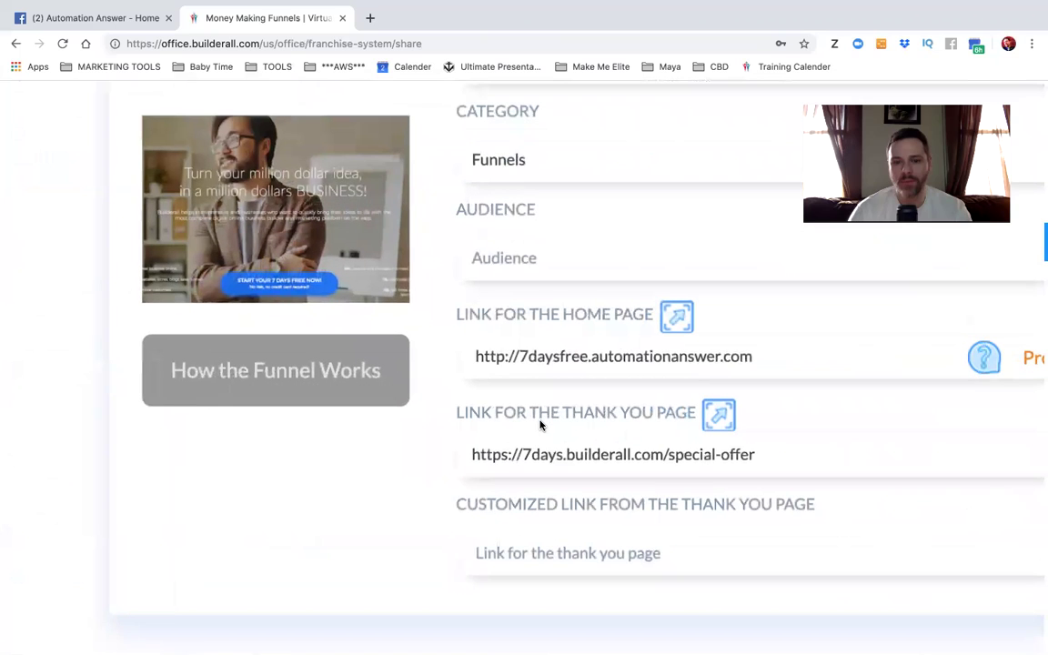
{"action": "scroll", "coordinate": [541, 423], "scroll_direction": "up", "scroll_amount": 3}
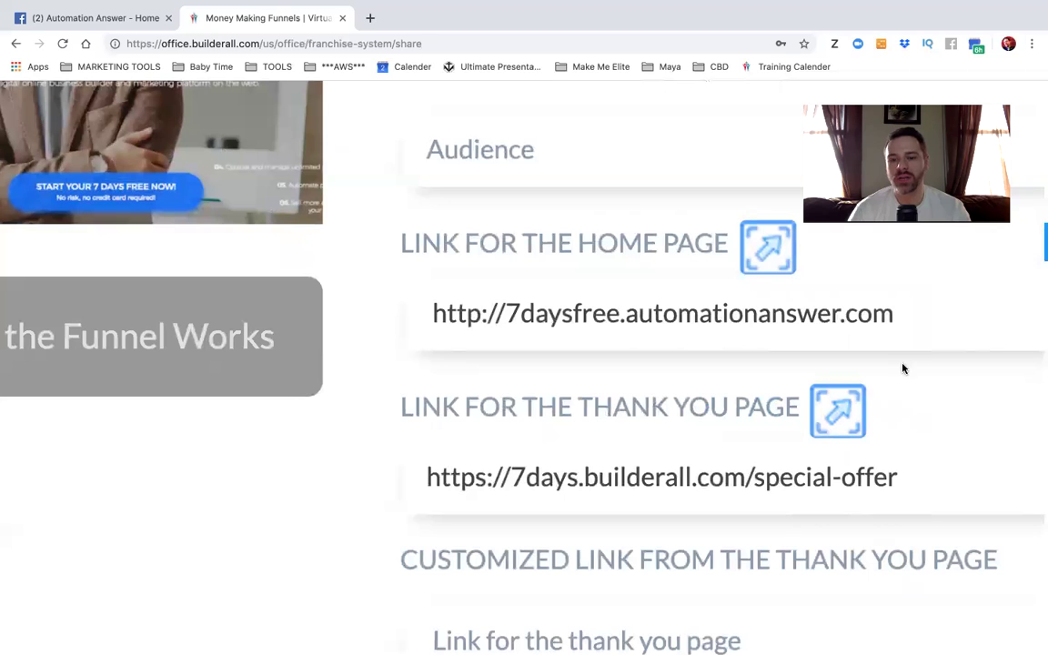
{"action": "scroll", "coordinate": [788, 448], "scroll_direction": "down", "scroll_amount": 3}
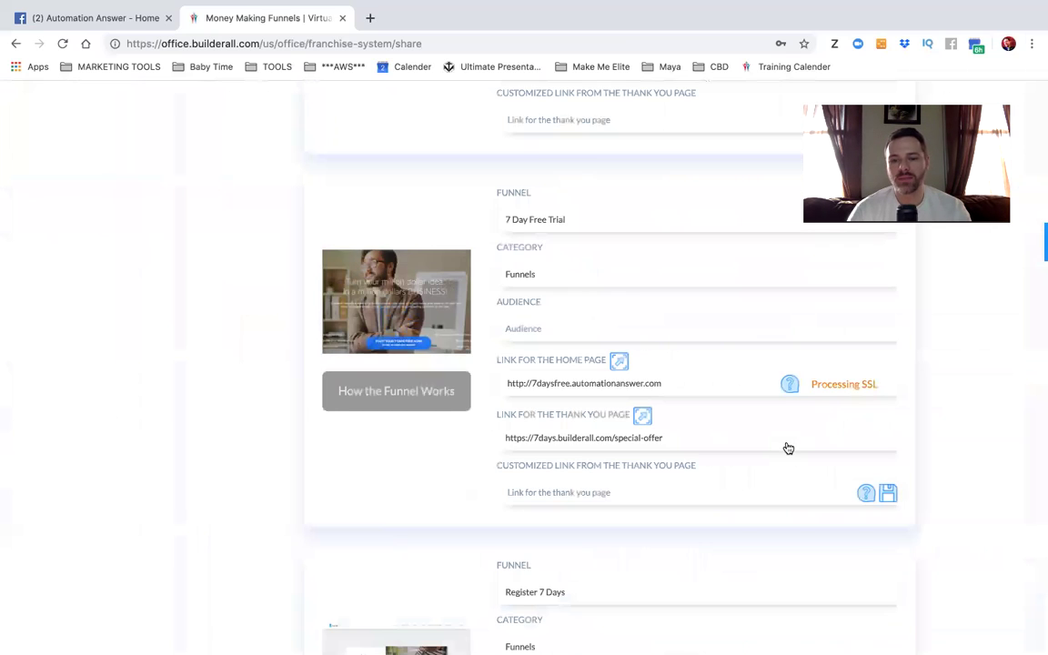
Review the SSL status of the funnels listed from Register 7 Days through the checkout pages, niche funnels and open funnels
{"action": "scroll", "coordinate": [760, 437], "scroll_direction": "down", "scroll_amount": 4}
{"action": "scroll", "coordinate": [762, 438], "scroll_direction": "down", "scroll_amount": 2}
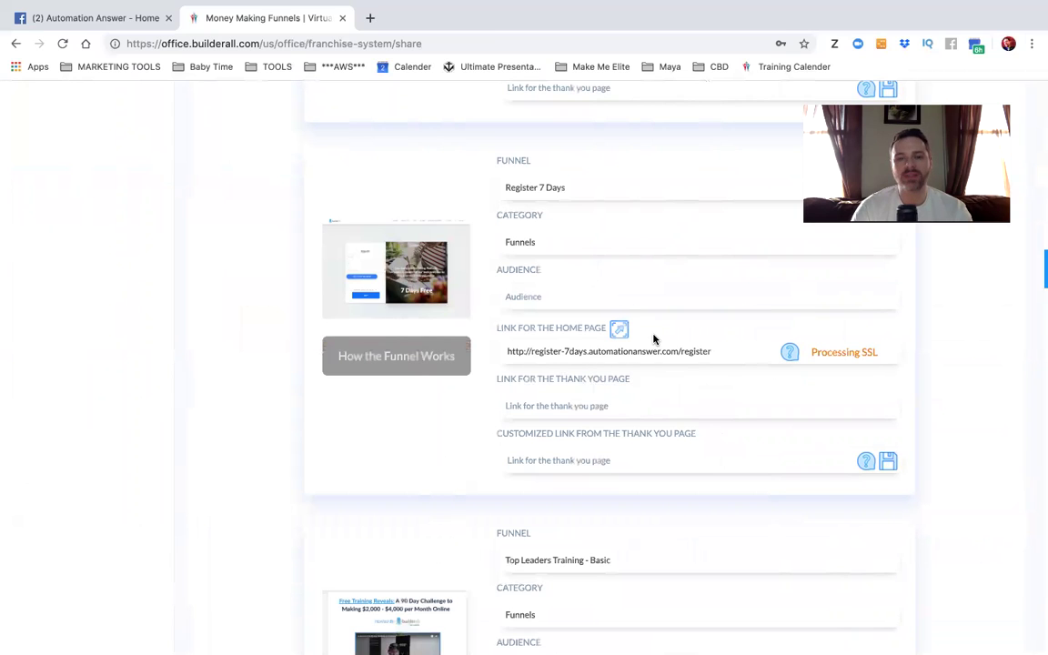
{"action": "scroll", "coordinate": [611, 411], "scroll_direction": "down", "scroll_amount": 8}
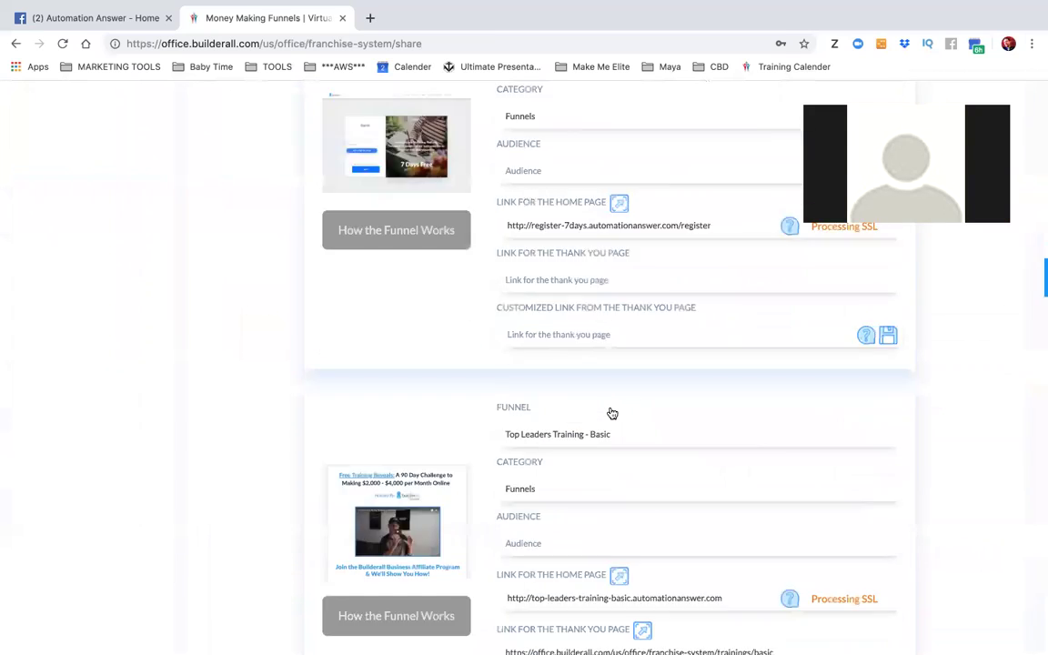
{"action": "scroll", "coordinate": [611, 408], "scroll_direction": "down", "scroll_amount": 6}
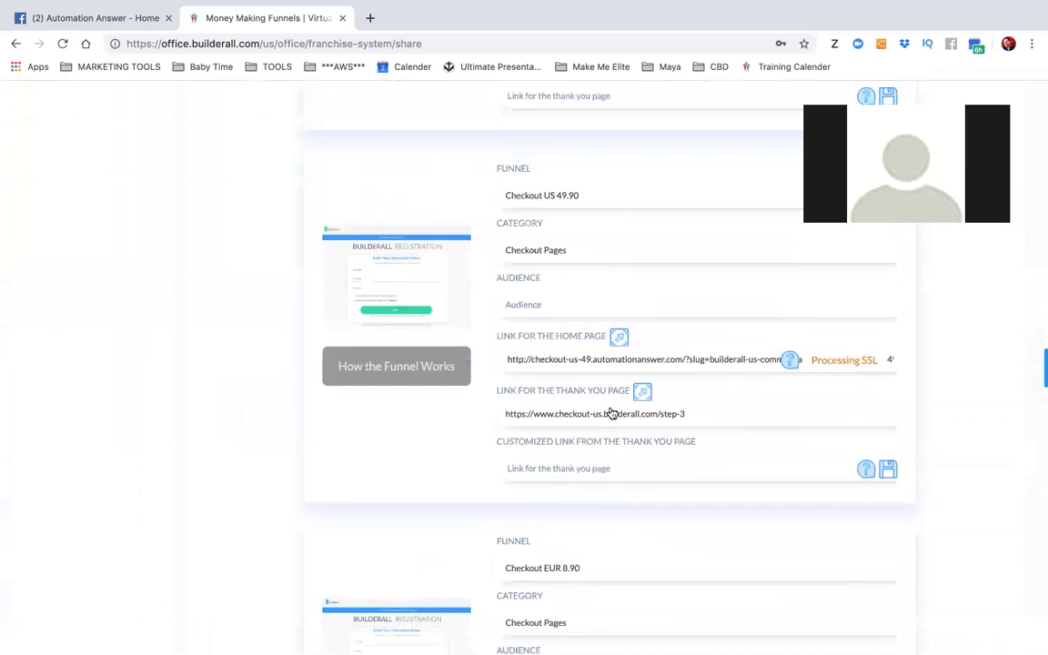
{"action": "scroll", "coordinate": [611, 411], "scroll_direction": "down", "scroll_amount": 5}
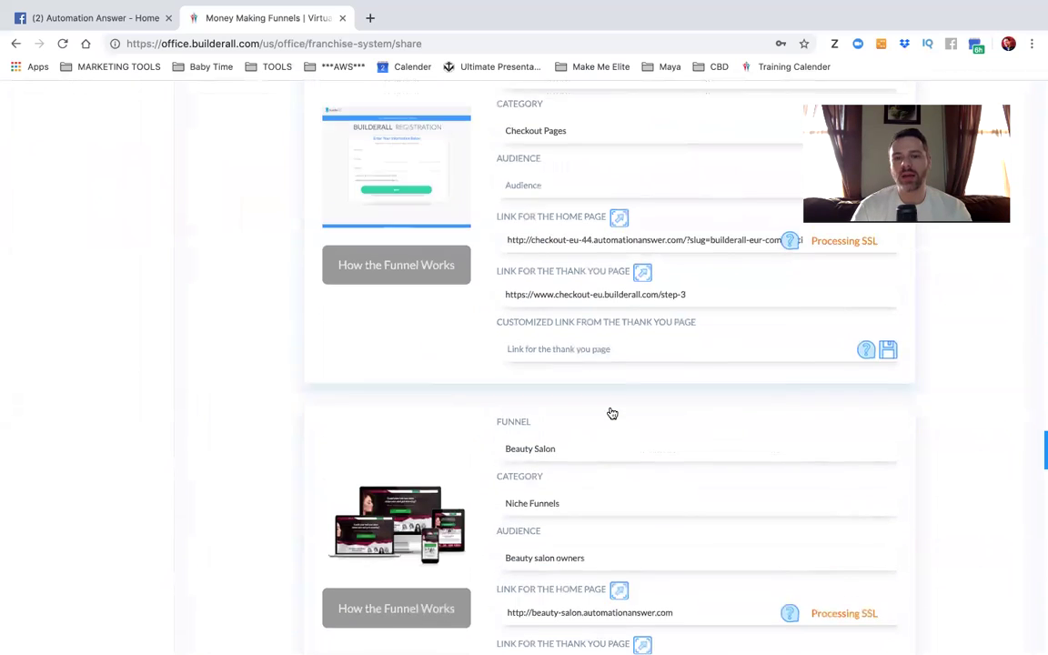
{"action": "scroll", "coordinate": [611, 411], "scroll_direction": "up", "scroll_amount": 2}
{"action": "scroll", "coordinate": [611, 411], "scroll_direction": "down", "scroll_amount": 15}
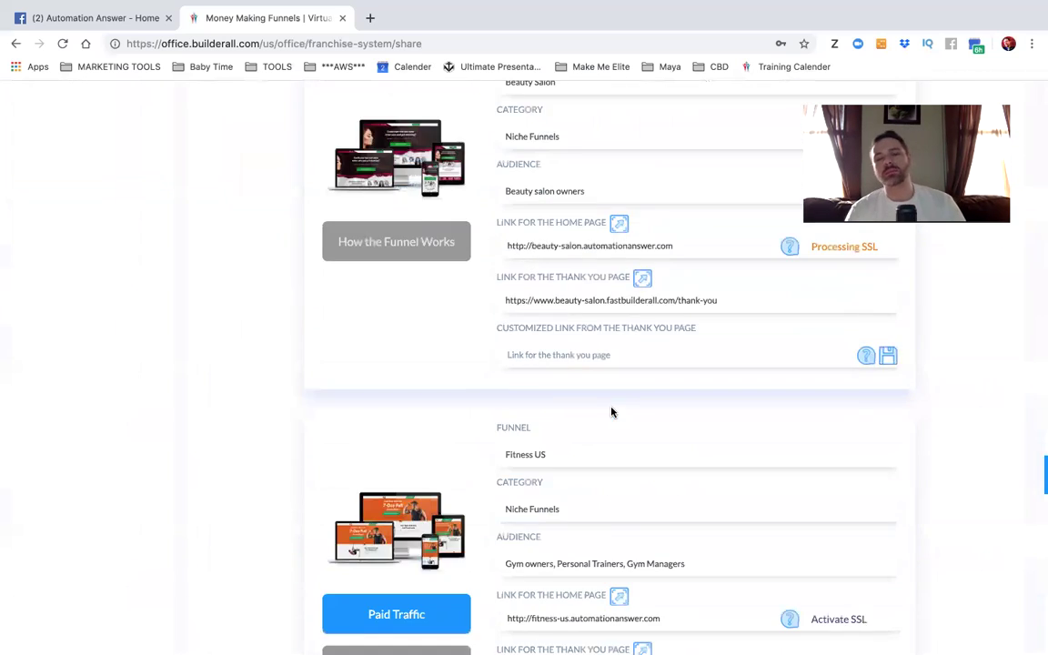
{"action": "scroll", "coordinate": [611, 412], "scroll_direction": "down", "scroll_amount": 8}
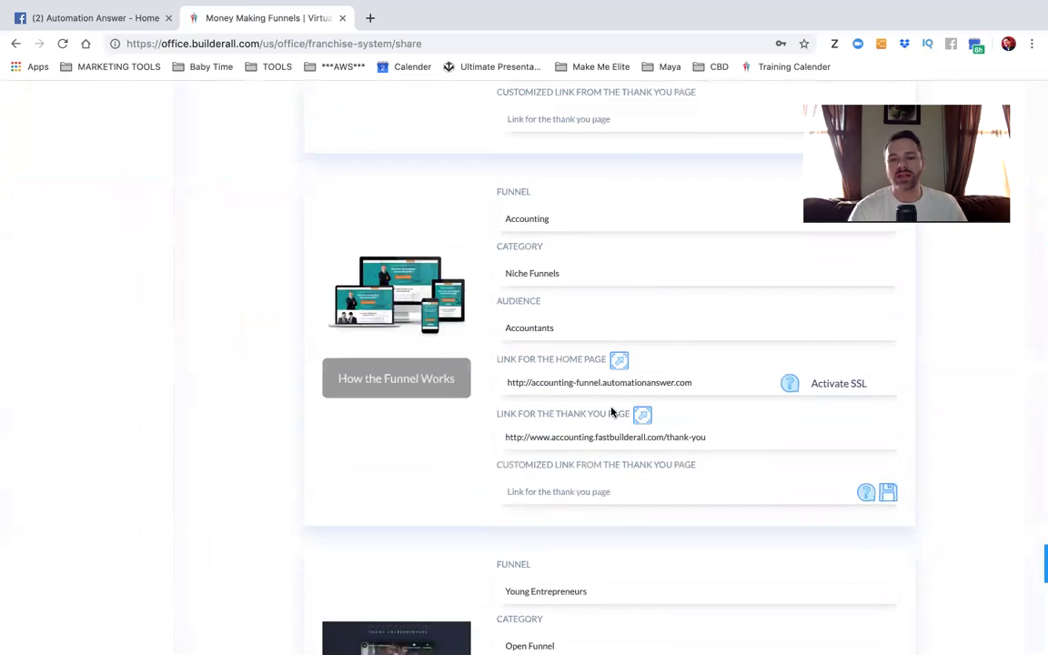
{"action": "scroll", "coordinate": [611, 411], "scroll_direction": "up", "scroll_amount": 8}
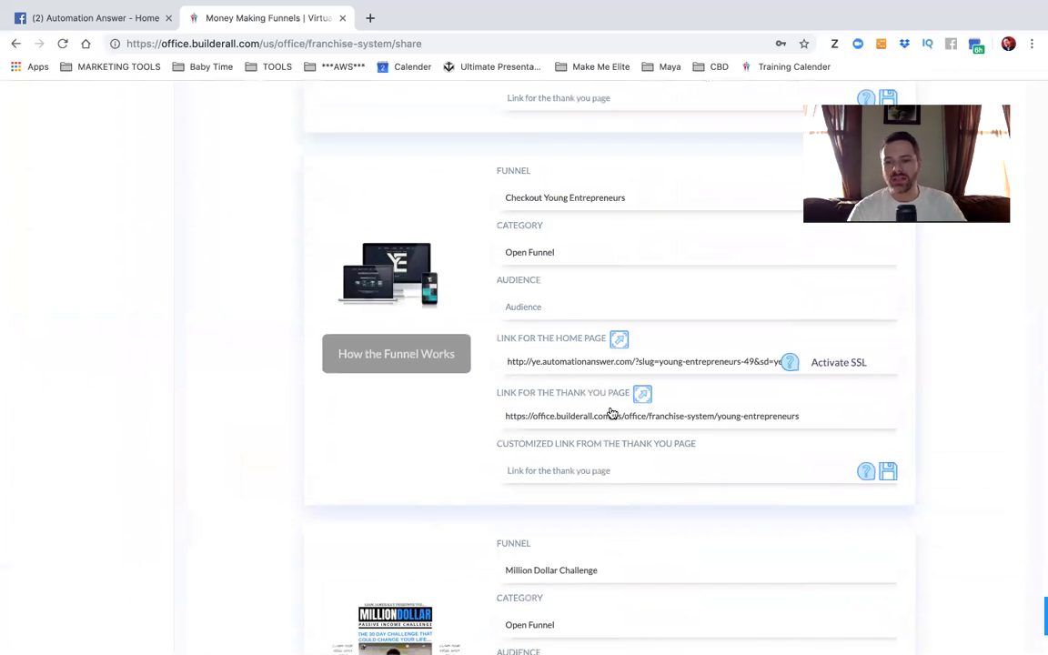
{"action": "scroll", "coordinate": [612, 411], "scroll_direction": "up", "scroll_amount": 8}
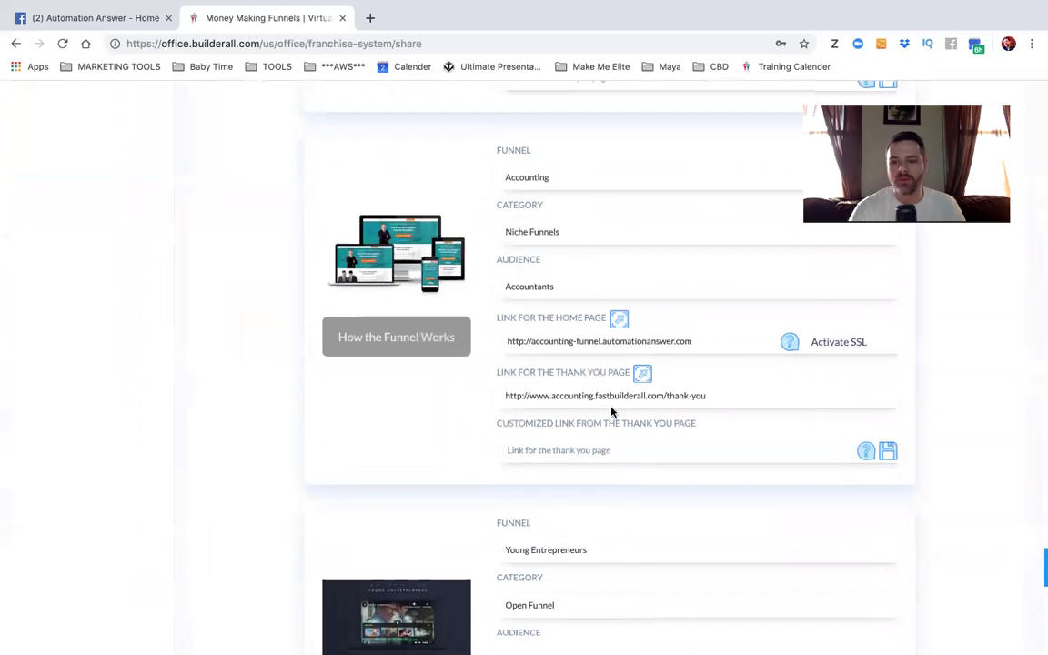
{"action": "scroll", "coordinate": [612, 411], "scroll_direction": "up", "scroll_amount": 8}
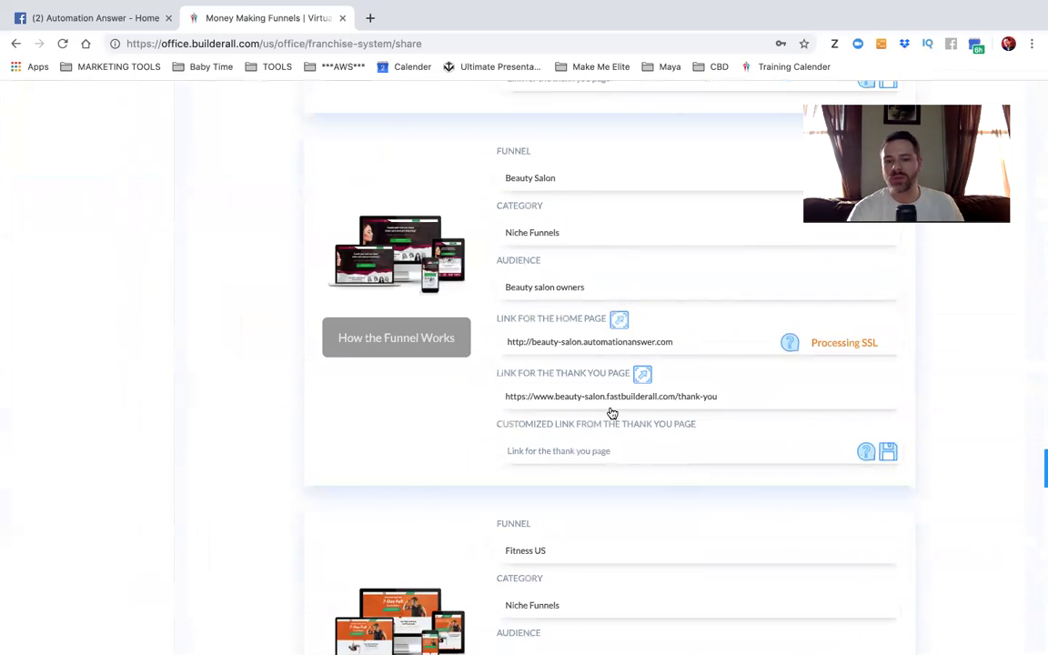
Activate SSL for the home page links of the Fitness US and Million Dollar Challenge funnels
{"action": "scroll", "coordinate": [612, 413], "scroll_direction": "down", "scroll_amount": 3}
{"action": "left_click", "coordinate": [828, 458]}
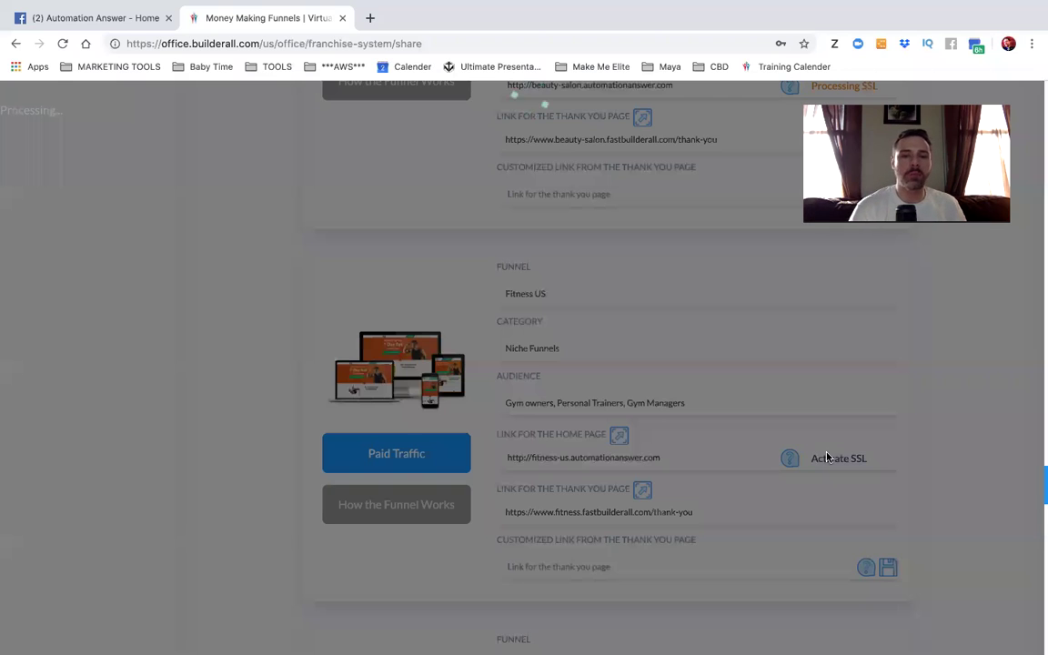
{"action": "scroll", "coordinate": [828, 457], "scroll_direction": "down", "scroll_amount": 1}
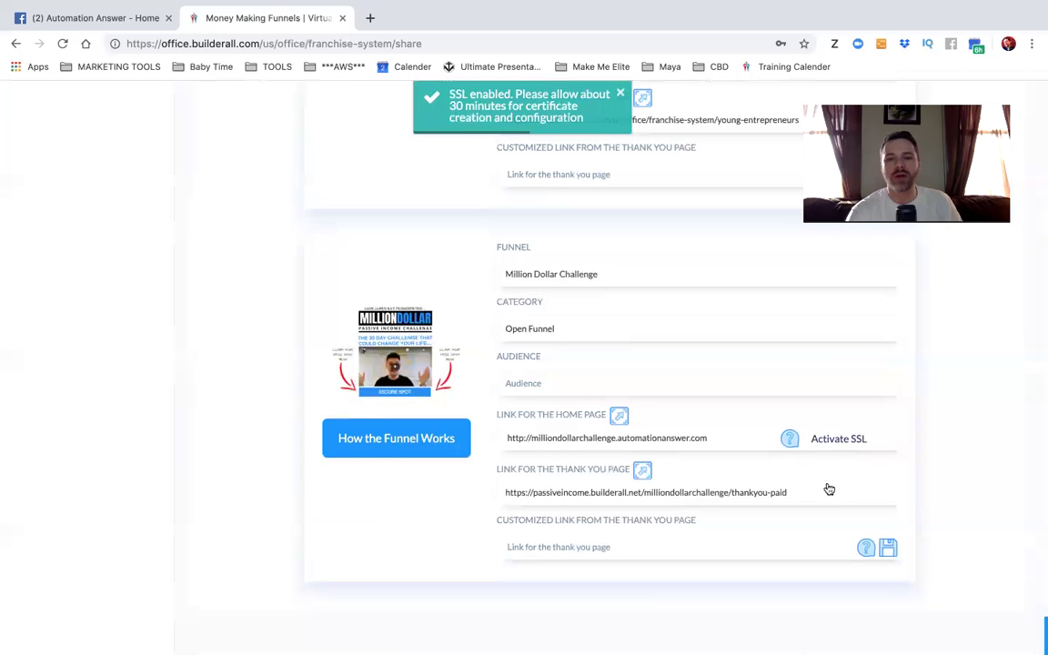
{"action": "left_click", "coordinate": [846, 444]}
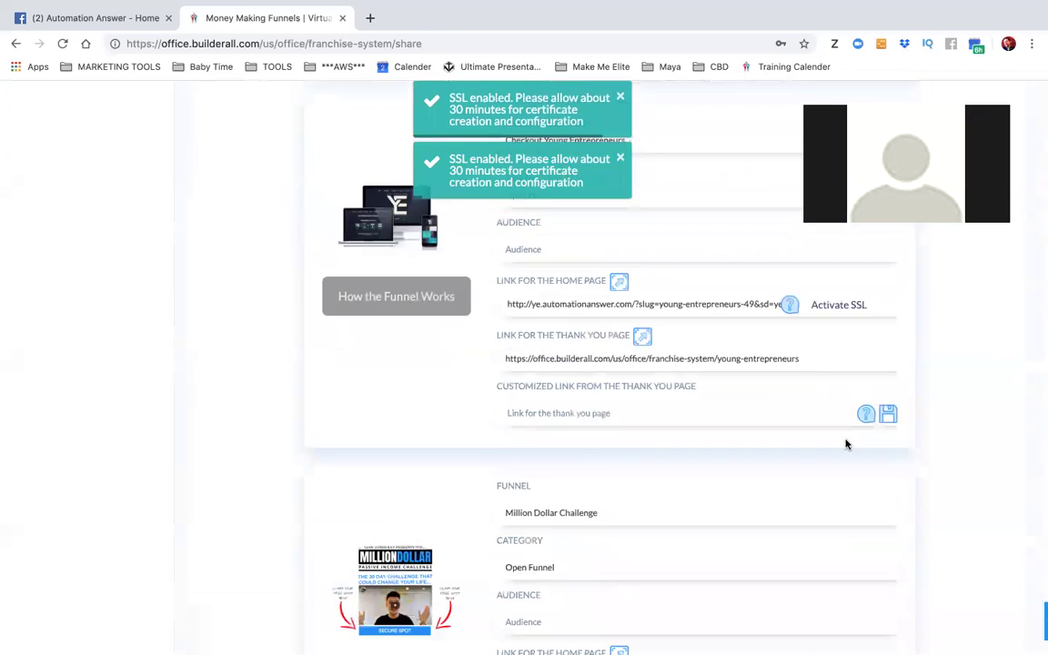
Activate SSL for the Checkout Young Entrepreneurs, Young Entrepreneurs and Accounting funnels
{"action": "left_click", "coordinate": [846, 534]}
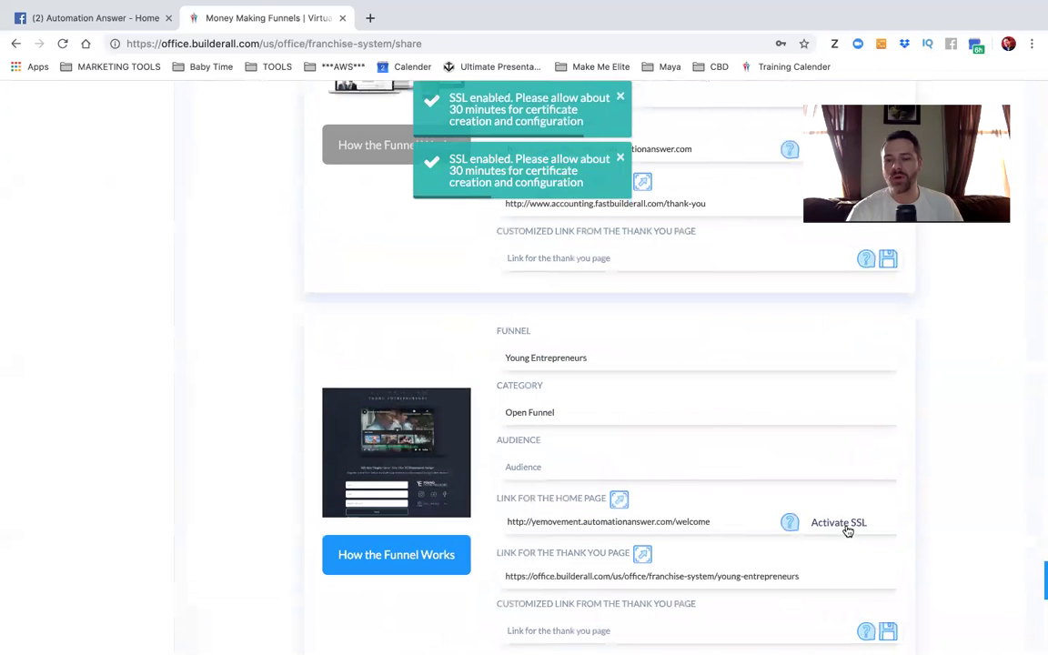
{"action": "left_click", "coordinate": [838, 523]}
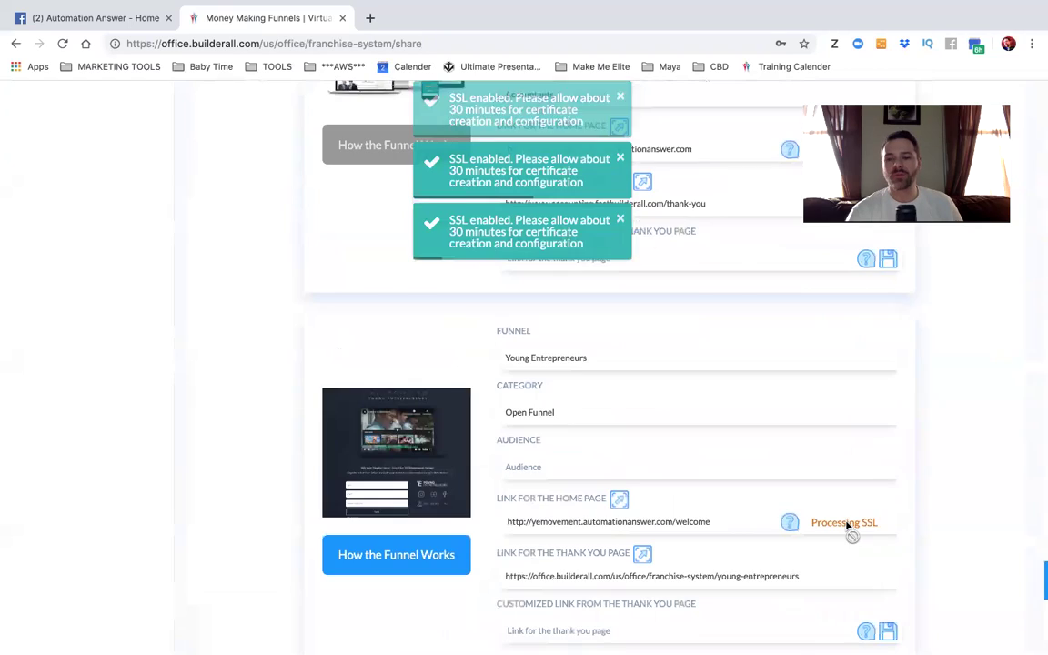
{"action": "left_click", "coordinate": [846, 524]}
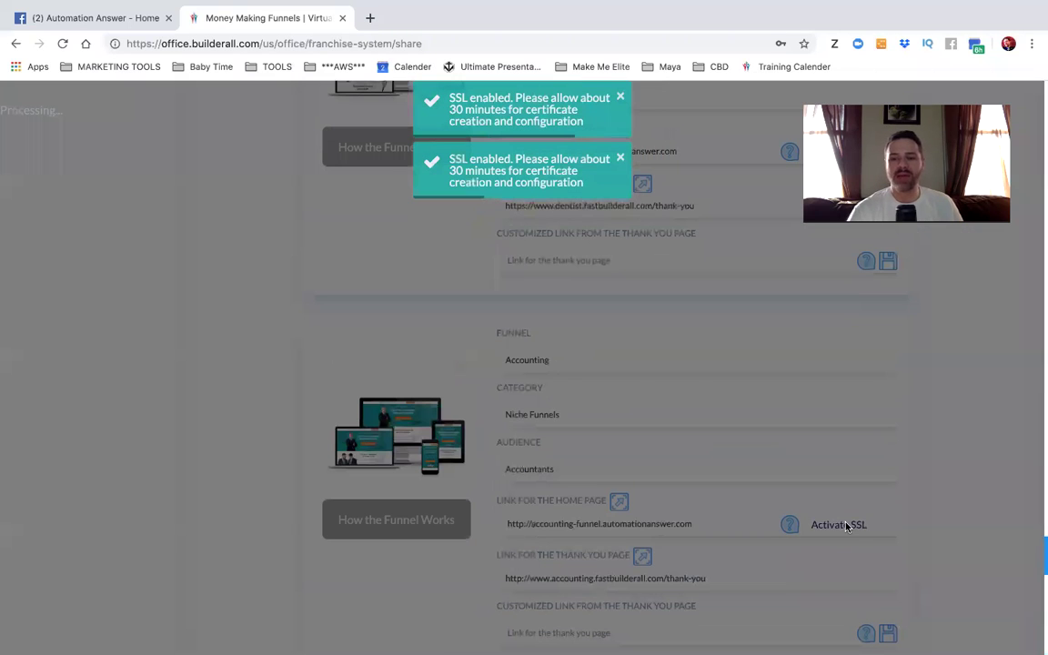
Activate SSL for the home page links of the Dentist and Chiropractic niche funnels
{"action": "scroll", "coordinate": [845, 521], "scroll_direction": "up", "scroll_amount": 1}
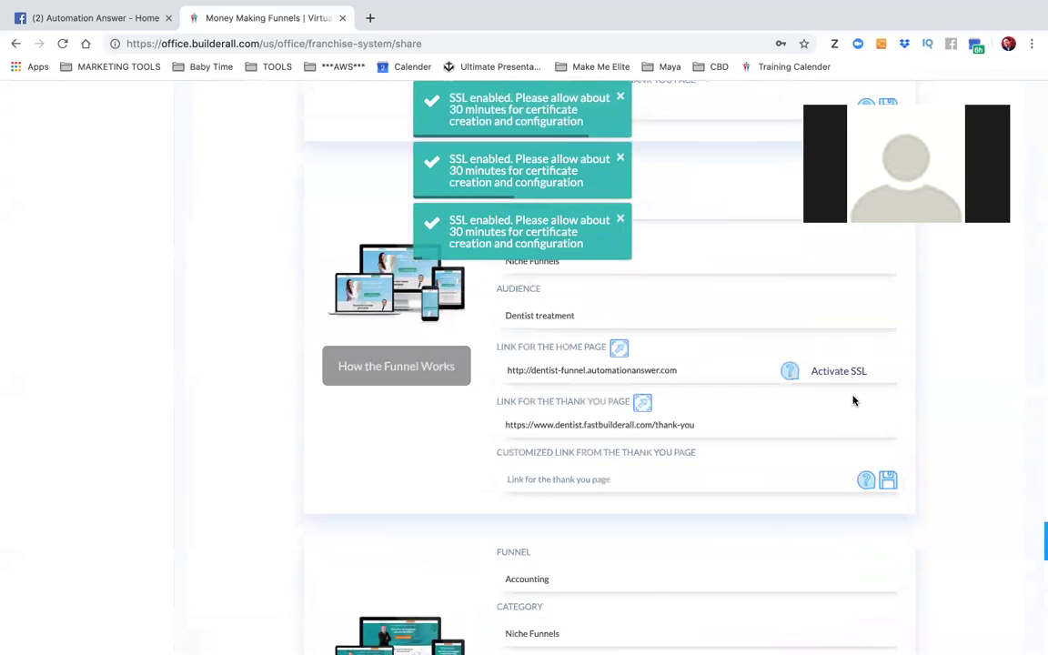
{"action": "left_click", "coordinate": [849, 382]}
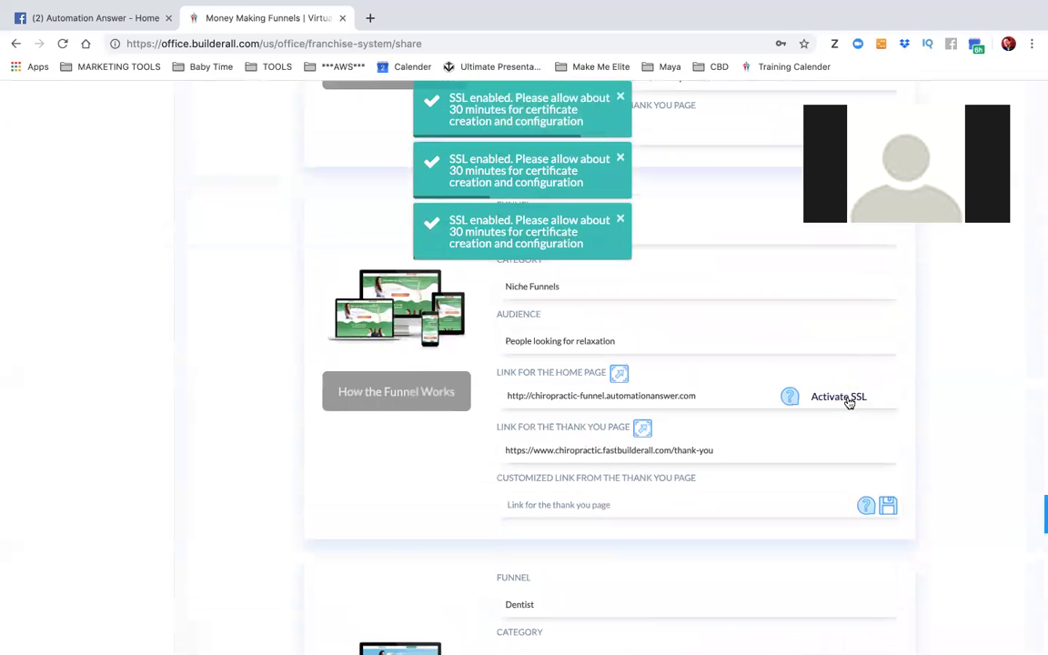
{"action": "left_click", "coordinate": [847, 397]}
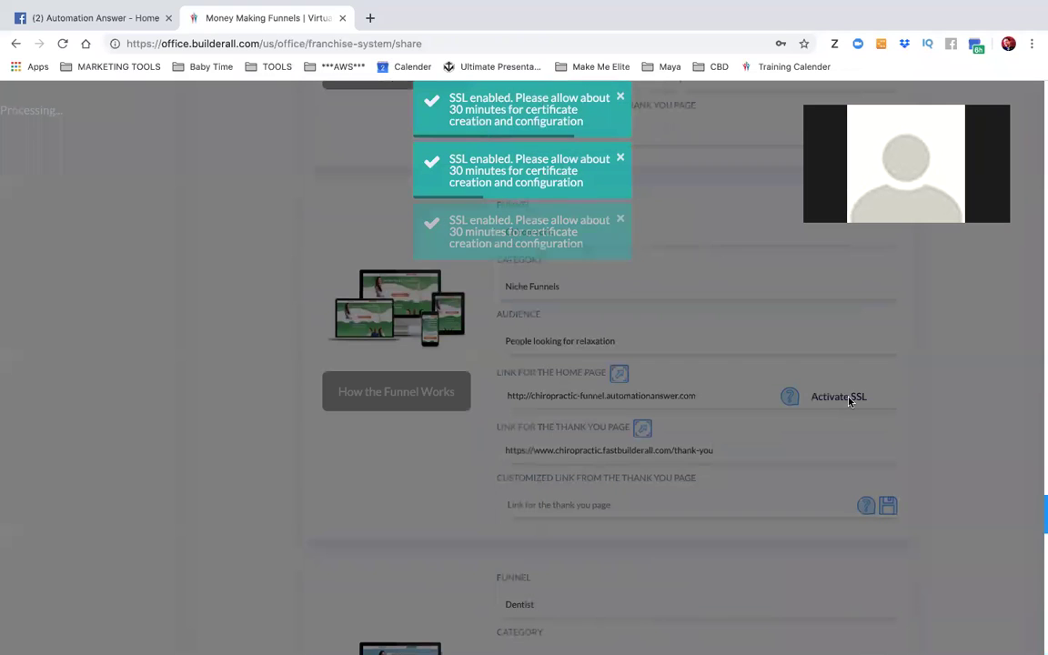
Look through the tools offered under Builders, Design, Videos and Apps, and the other sections of the Builderall office
{"action": "scroll", "coordinate": [853, 392], "scroll_direction": "up", "scroll_amount": 6}
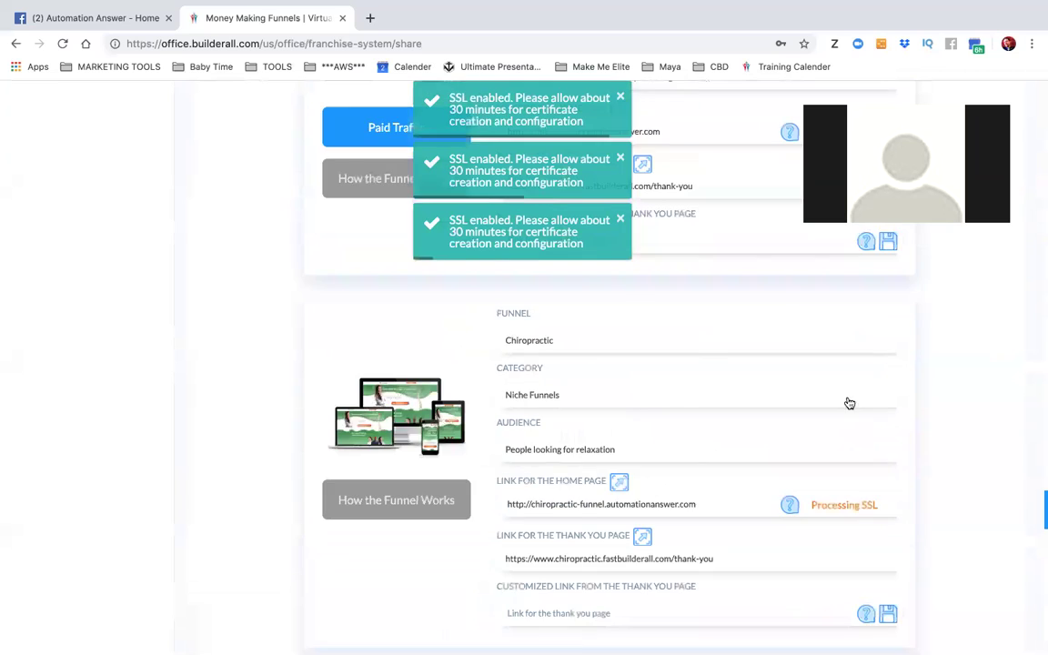
{"action": "scroll", "coordinate": [853, 338], "scroll_direction": "up", "scroll_amount": 10}
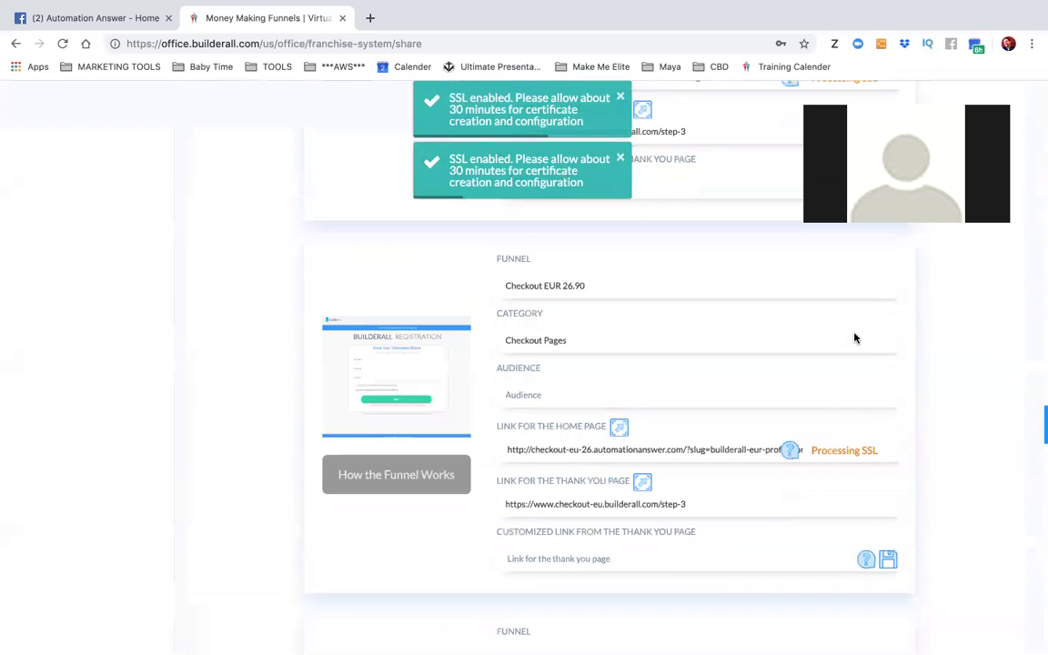
{"action": "scroll", "coordinate": [854, 338], "scroll_direction": "up", "scroll_amount": 8}
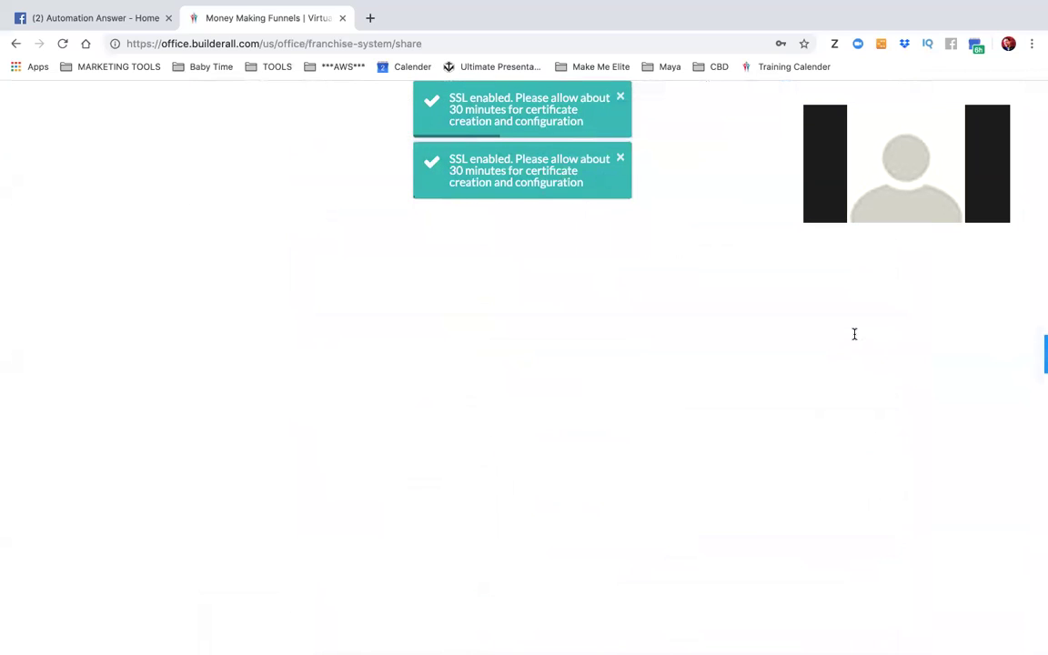
{"action": "scroll", "coordinate": [241, 311], "scroll_direction": "up", "scroll_amount": 8}
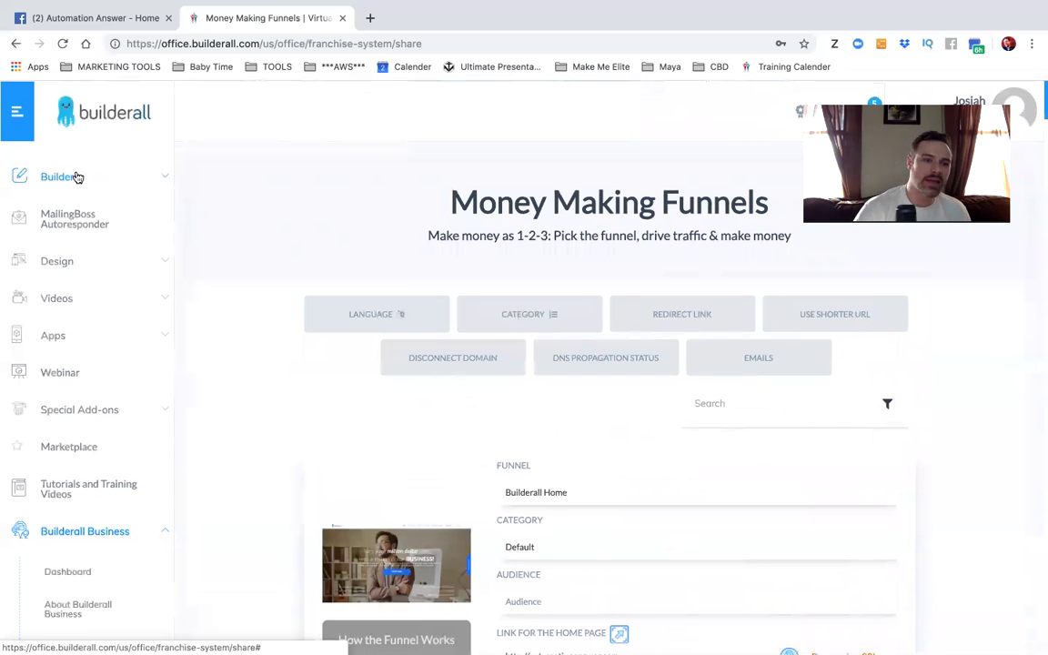
{"action": "left_click", "coordinate": [77, 175]}
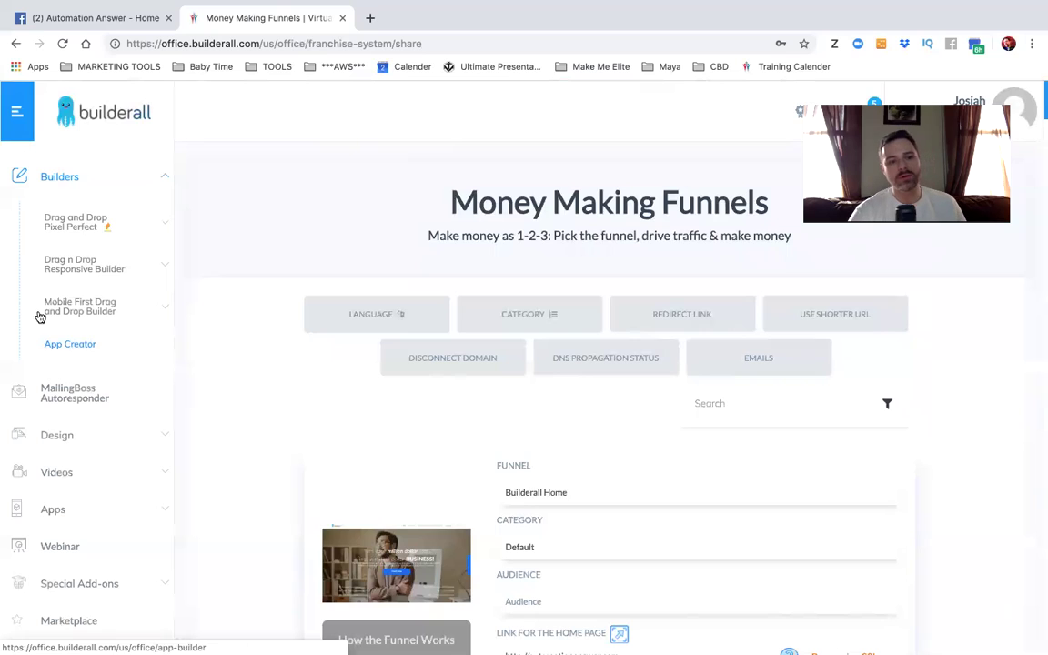
{"action": "scroll", "coordinate": [80, 271], "scroll_direction": "down", "scroll_amount": 2}
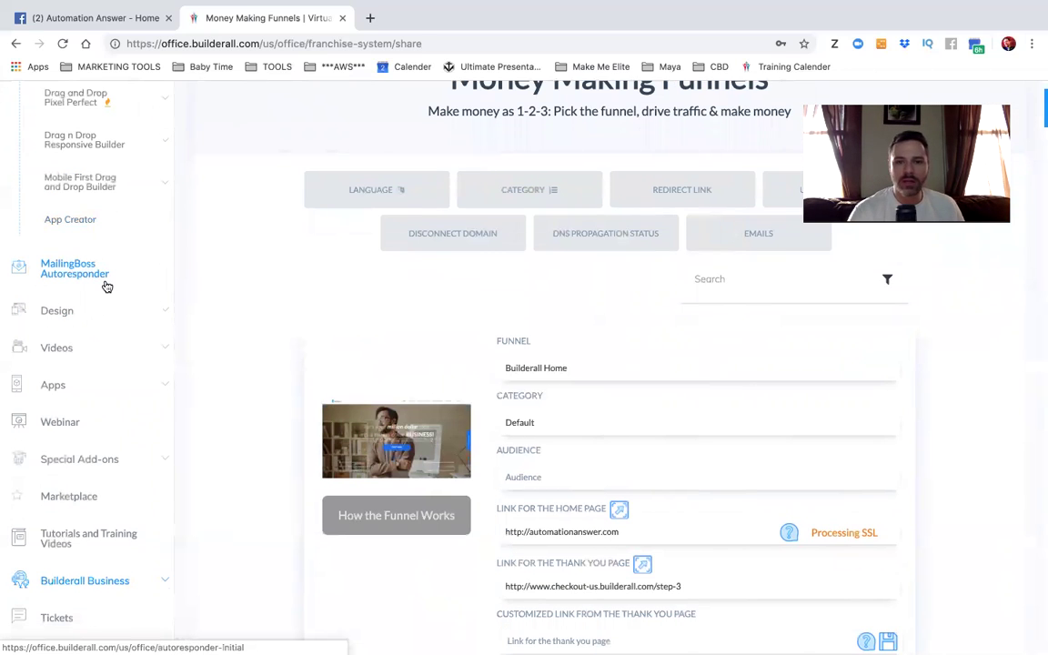
{"action": "scroll", "coordinate": [103, 280], "scroll_direction": "down", "scroll_amount": 1}
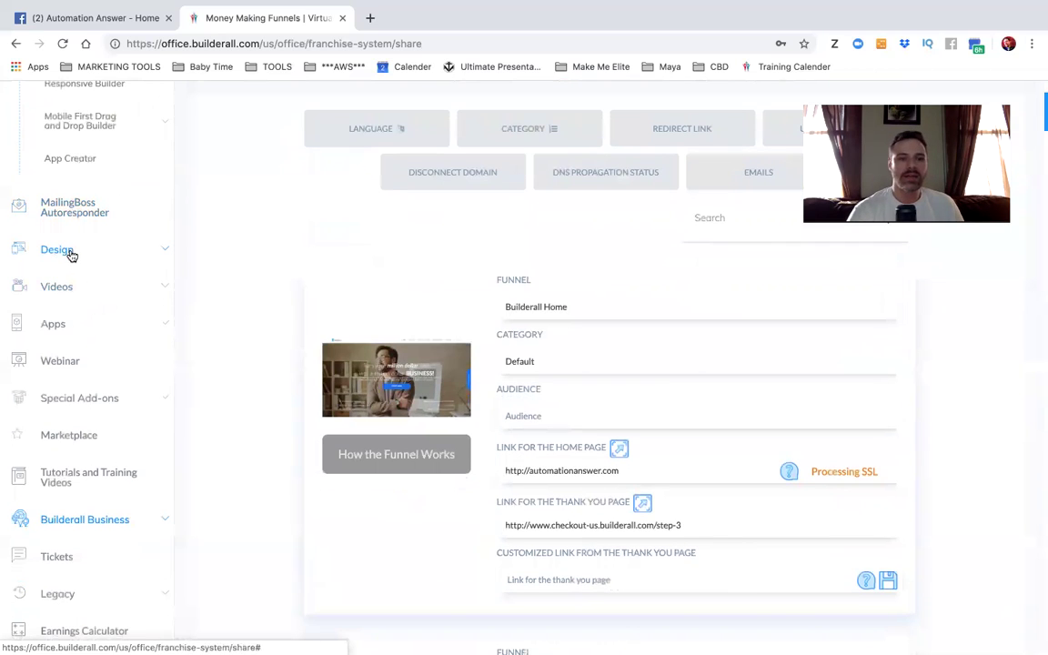
{"action": "left_click", "coordinate": [68, 251]}
{"action": "left_click", "coordinate": [70, 233]}
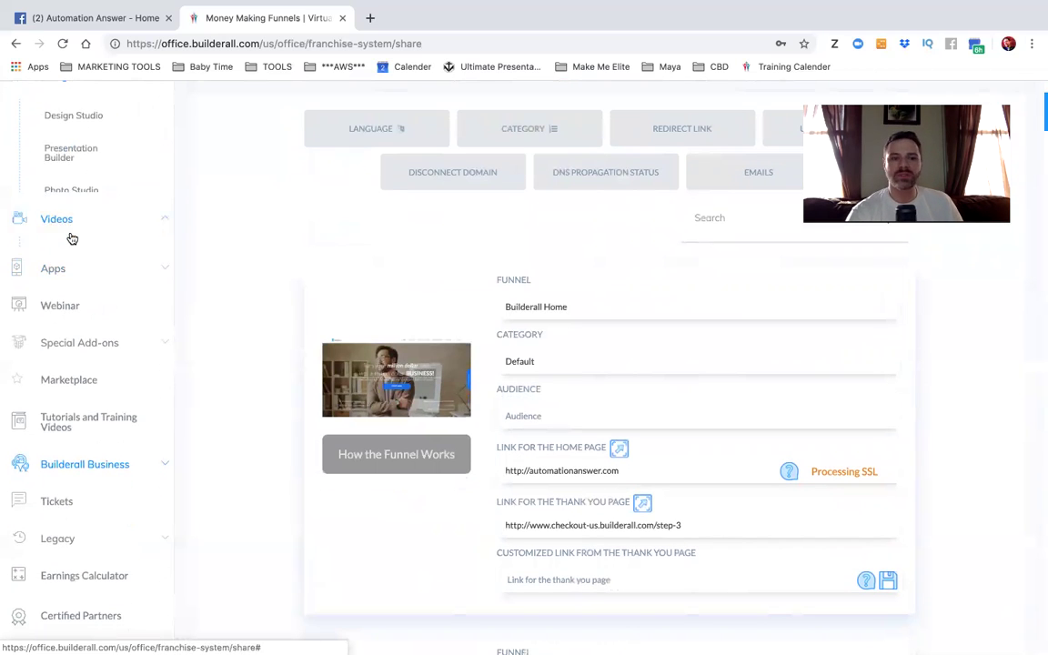
{"action": "left_click", "coordinate": [72, 238]}
{"action": "scroll", "coordinate": [82, 363], "scroll_direction": "down", "scroll_amount": 6}
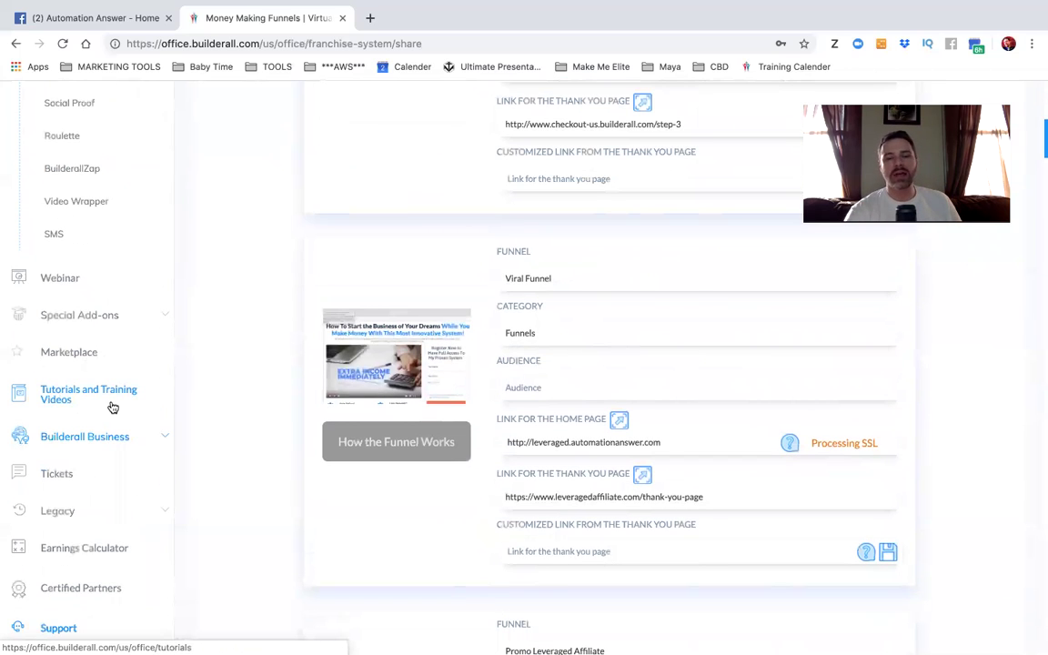
{"action": "scroll", "coordinate": [113, 406], "scroll_direction": "up", "scroll_amount": 7}
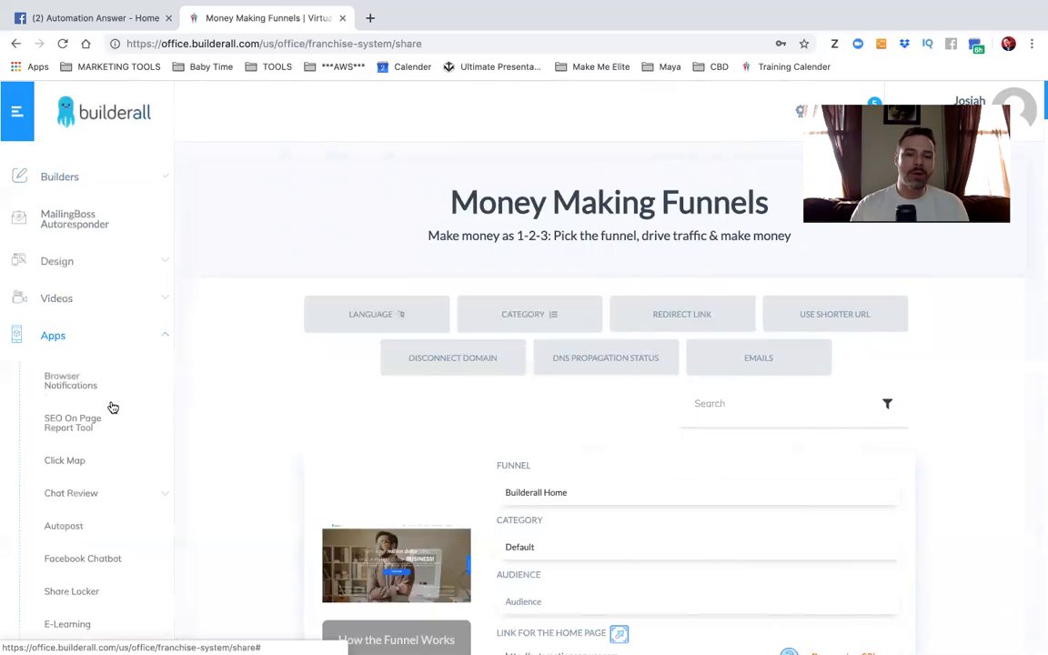
Open automationanswer.com in a new browser tab to view the live funnel site on the connected domain
{"action": "left_click", "coordinate": [370, 21]}
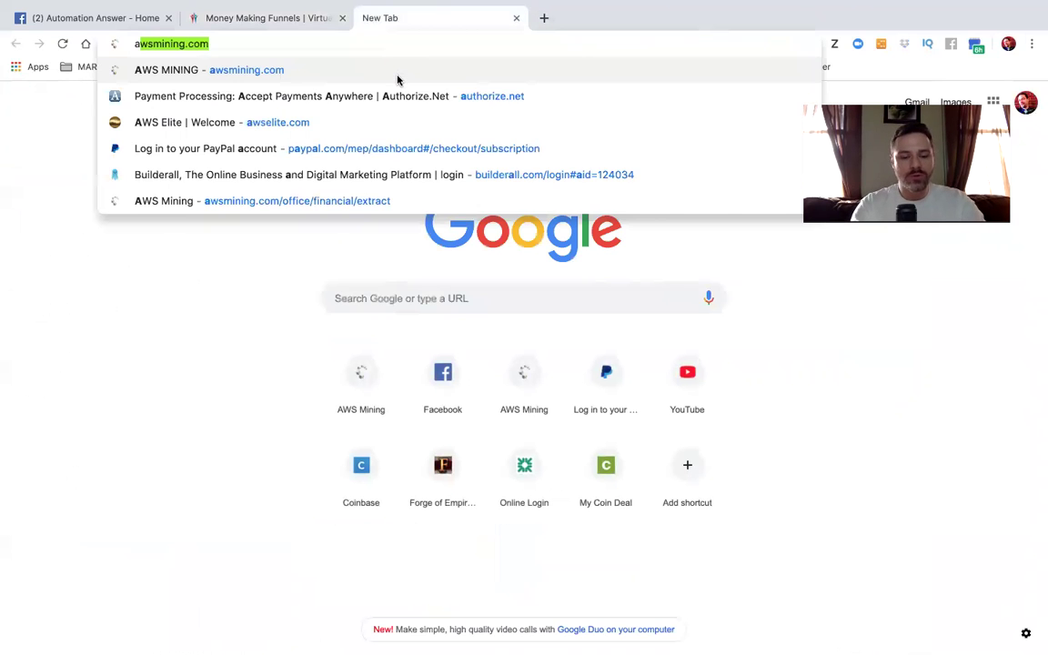
{"action": "type", "text": "uto"}
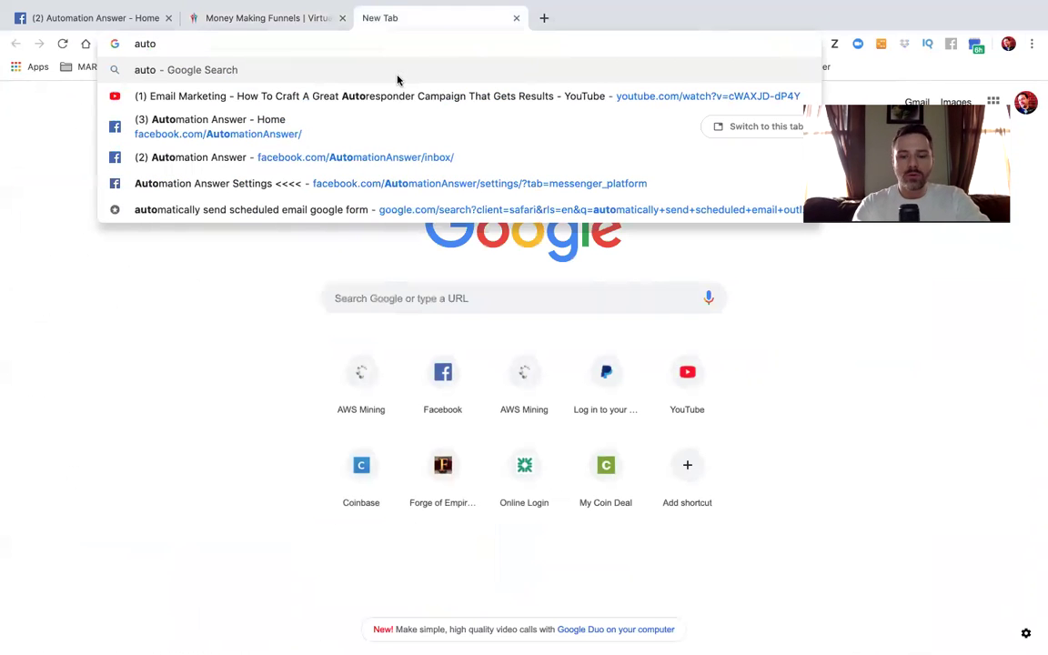
{"action": "type", "text": "mation"}
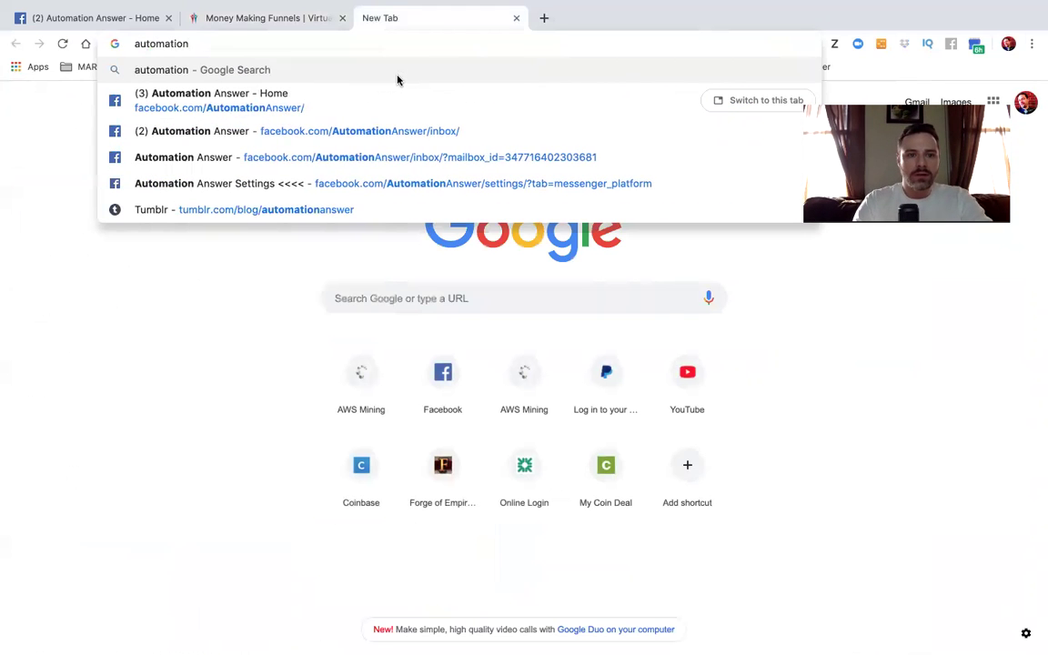
{"action": "key", "text": "Down"}
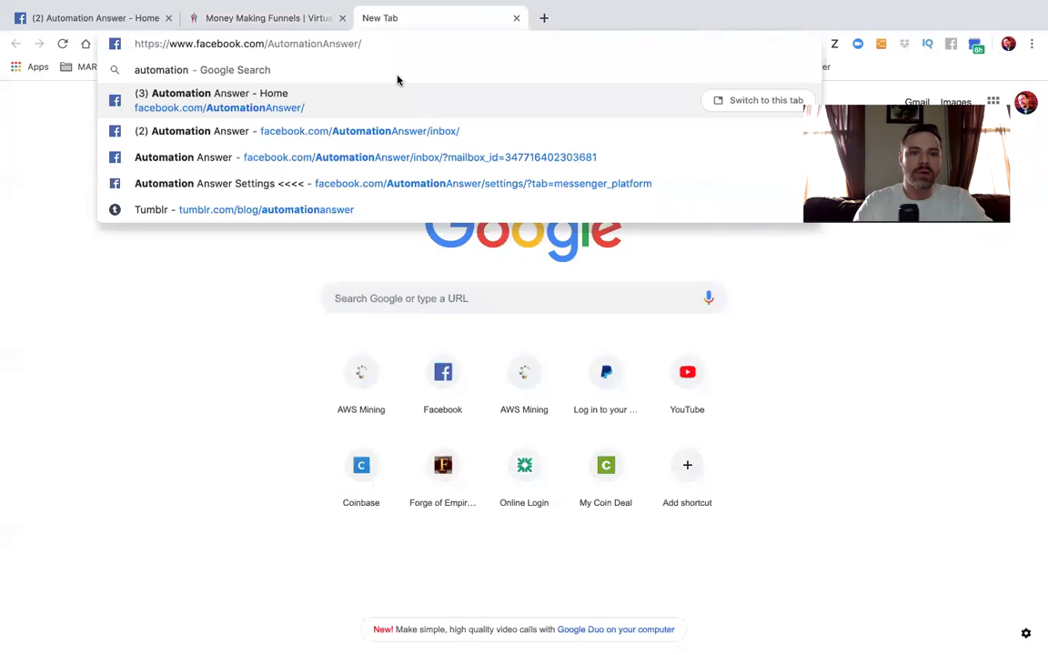
{"action": "key", "text": "Left"}
{"action": "key", "text": "Left"}
{"action": "key", "text": "Left"}
{"action": "key", "text": "Left"}
{"action": "key", "text": "Left"}
{"action": "key", "text": "Left"}
{"action": "key", "text": "Left"}
{"action": "key", "text": "Left"}
{"action": "key", "text": "Left"}
{"action": "key", "text": "Left"}
{"action": "key", "text": "Left"}
{"action": "key", "text": "Left"}
{"action": "key", "text": "Left"}
{"action": "key", "text": "Left"}
{"action": "key", "text": "Left"}
{"action": "key", "text": "Left"}
{"action": "key", "text": "Left"}
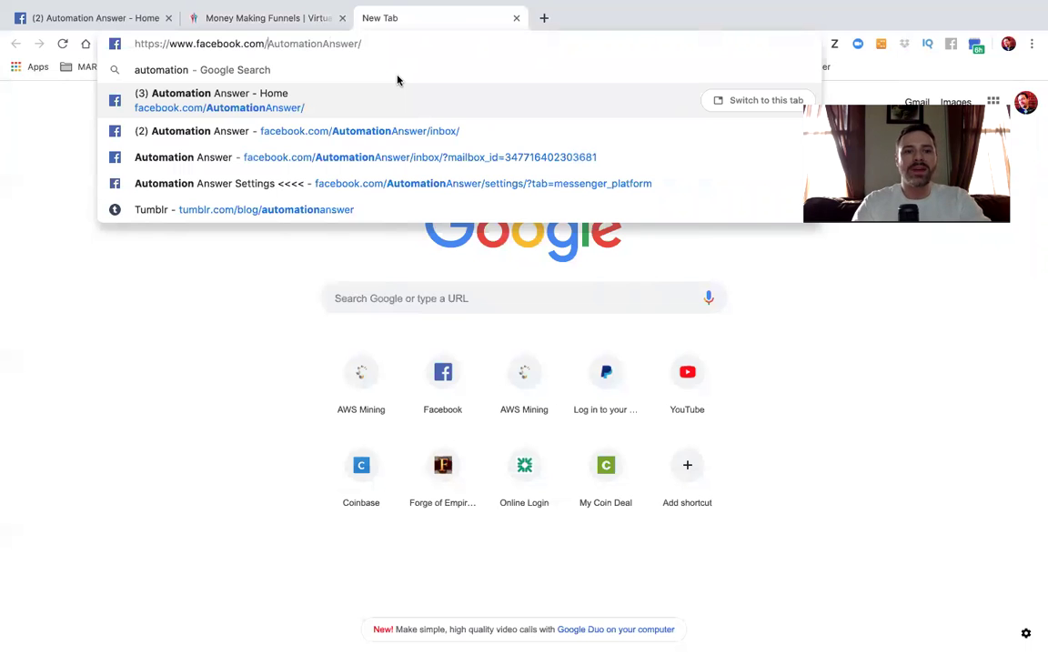
{"action": "key", "text": "BackSpace"}
{"action": "key", "text": "BackSpace"}
{"action": "key", "text": "BackSpace"}
{"action": "key", "text": "BackSpace"}
{"action": "key", "text": "BackSpace"}
{"action": "key", "text": "BackSpace"}
{"action": "key", "text": "BackSpace"}
{"action": "key", "text": "BackSpace"}
{"action": "key", "text": "BackSpace"}
{"action": "key", "text": "BackSpace"}
{"action": "key", "text": "BackSpace"}
{"action": "key", "text": "BackSpace"}
{"action": "key", "text": "BackSpace"}
{"action": "key", "text": "BackSpace"}
{"action": "key", "text": "BackSpace"}
{"action": "key", "text": "BackSpace"}
{"action": "key", "text": "BackSpace"}
{"action": "key", "text": "BackSpace"}
{"action": "key", "text": "BackSpace"}
{"action": "key", "text": "BackSpace"}
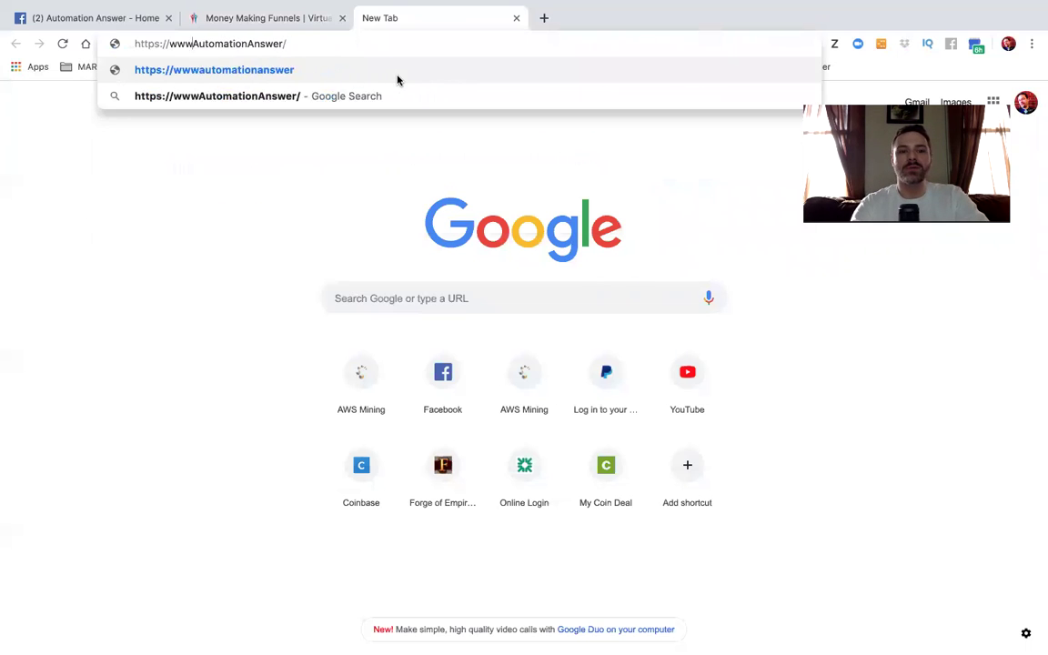
{"action": "key", "text": "BackSpace"}
{"action": "key", "text": "BackSpace"}
{"action": "key", "text": "BackSpace"}
{"action": "key", "text": "BackSpace"}
{"action": "key", "text": "BackSpace"}
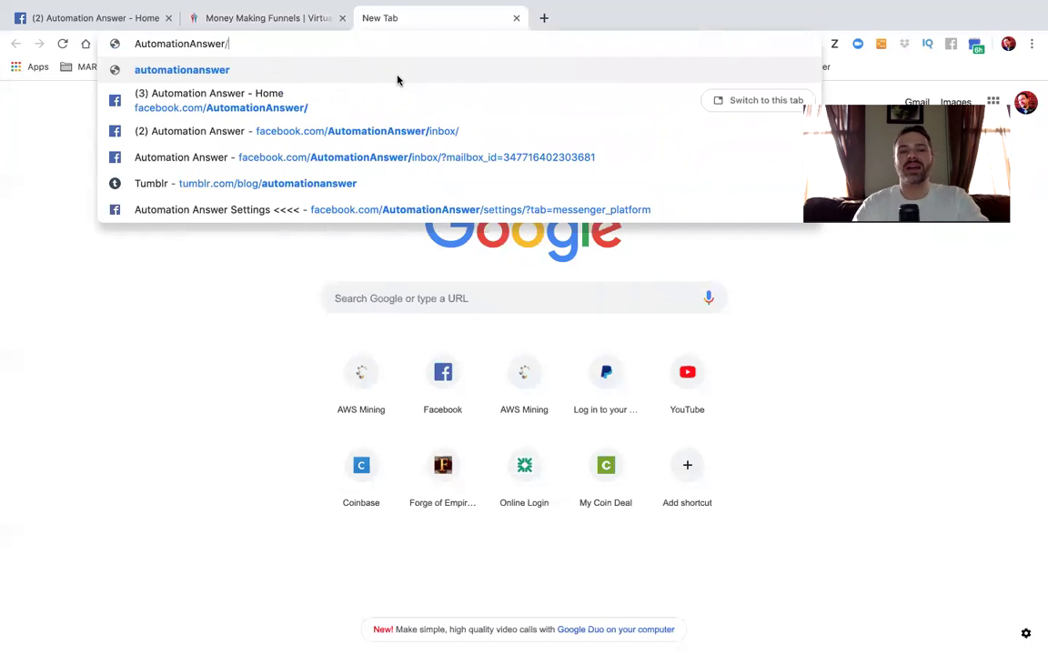
{"action": "key", "text": "BackSpace"}
{"action": "type", "text": ".com"}
{"action": "key", "text": "Return"}
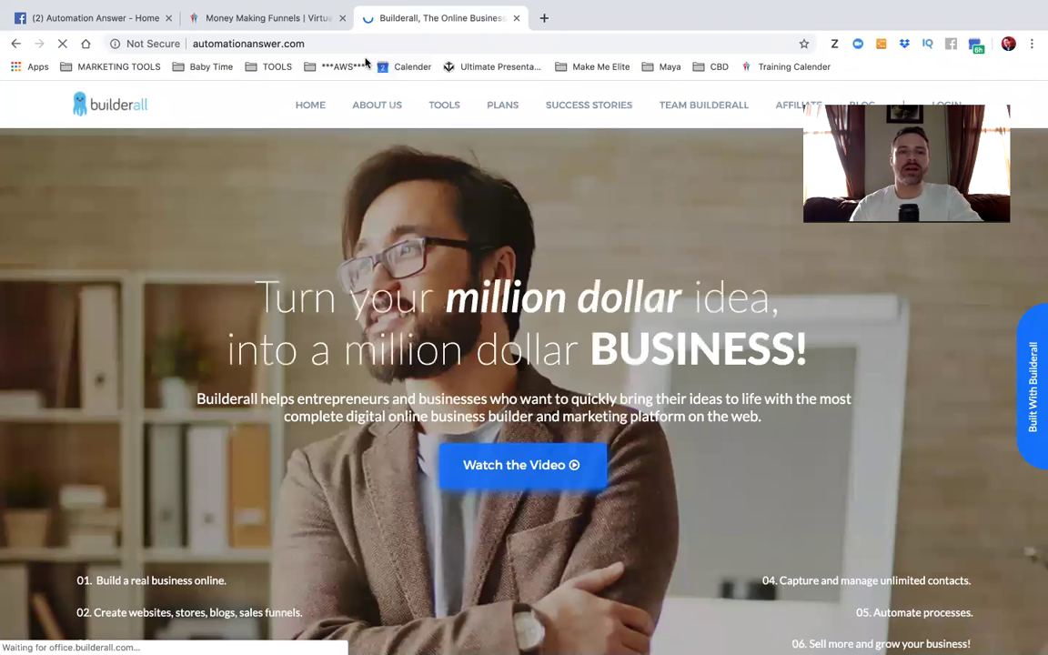
Open the 7daysfree.automationanswer.com subdomain in the same tab and check its connection security information
{"action": "left_click", "coordinate": [351, 41]}
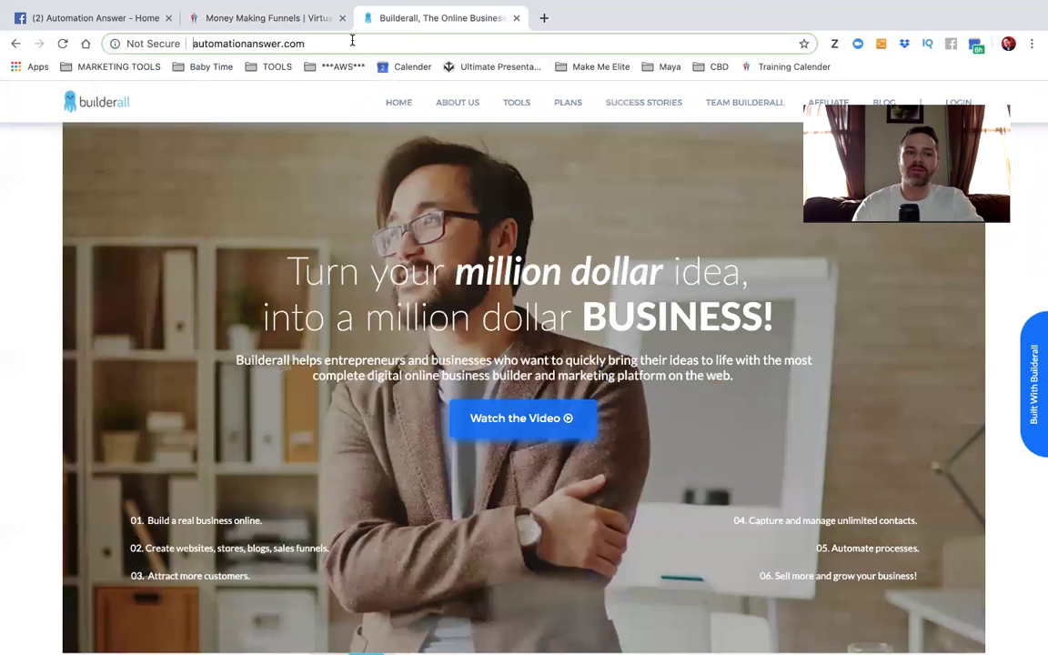
{"action": "type", "text": "7"}
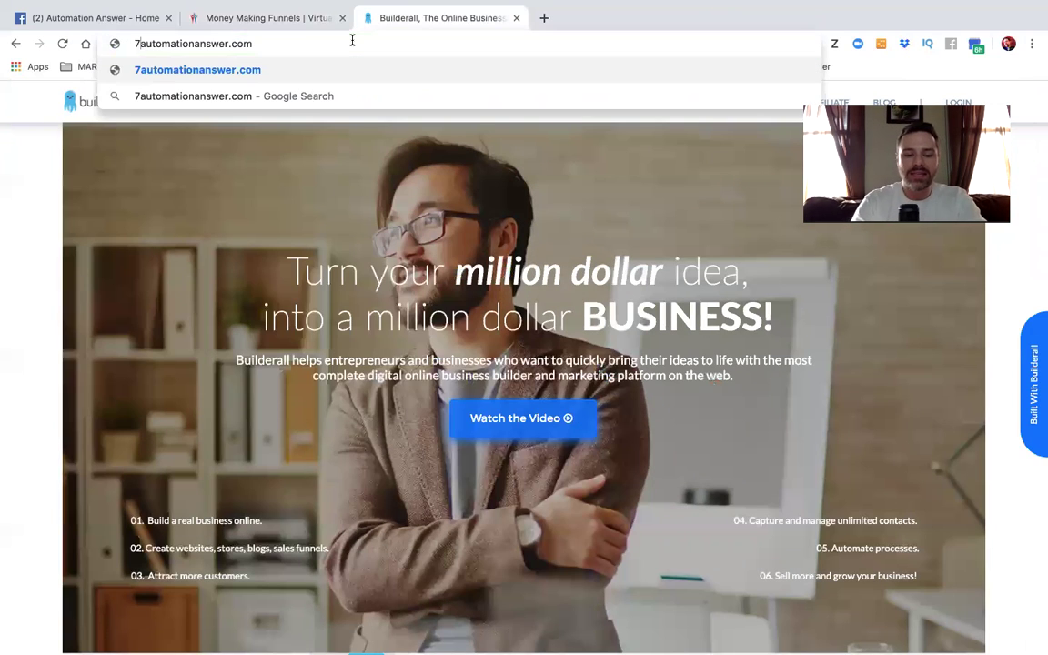
{"action": "type", "text": "daysfr"}
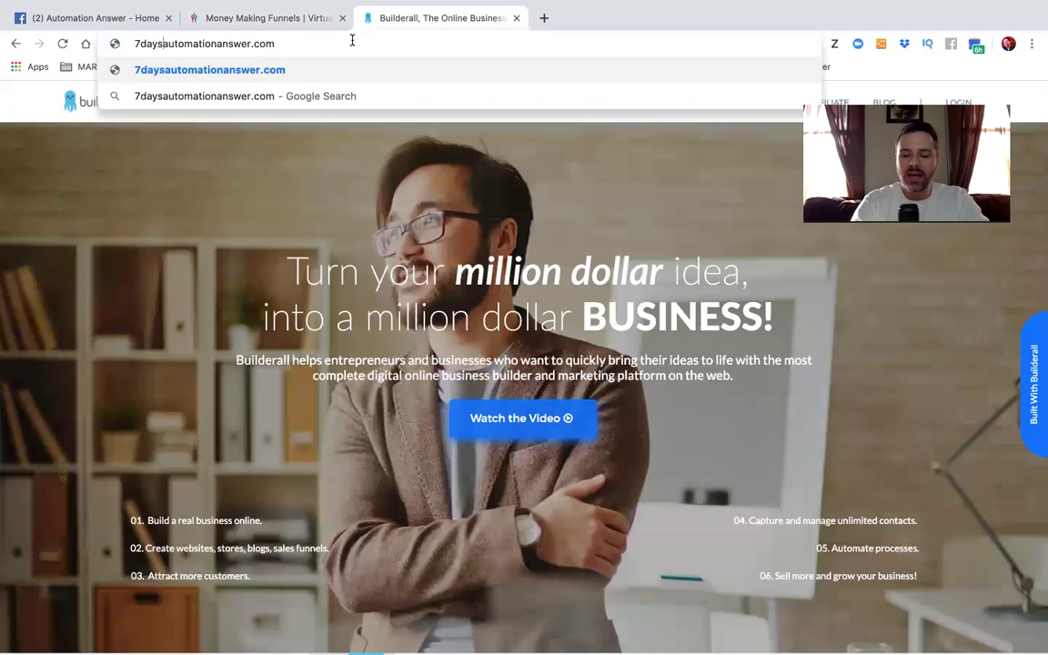
{"action": "type", "text": "ee."}
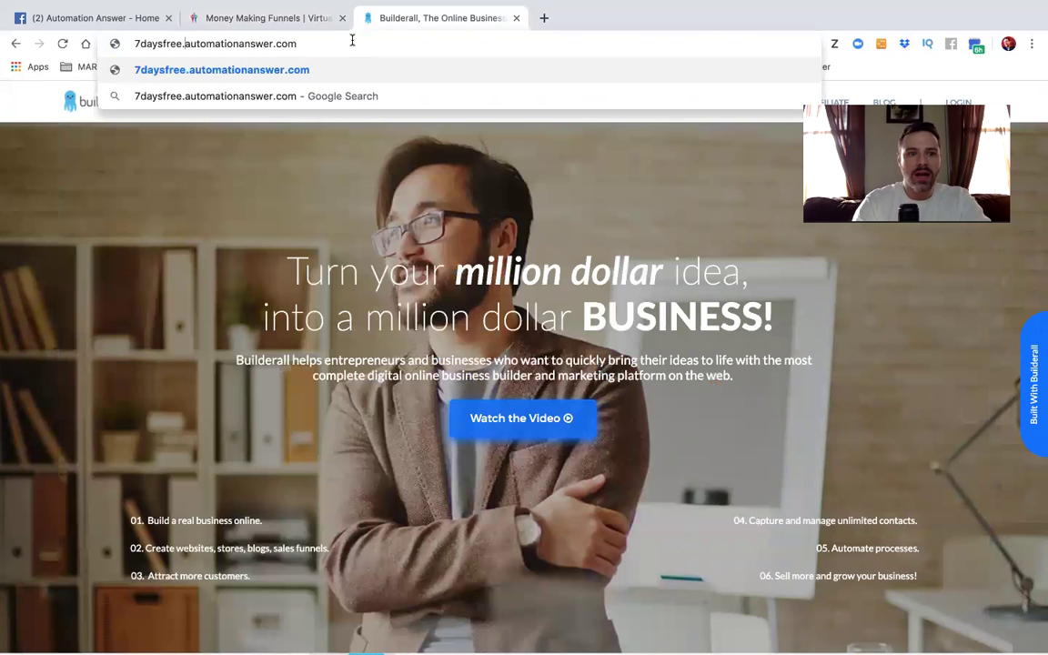
{"action": "key", "text": "Return"}
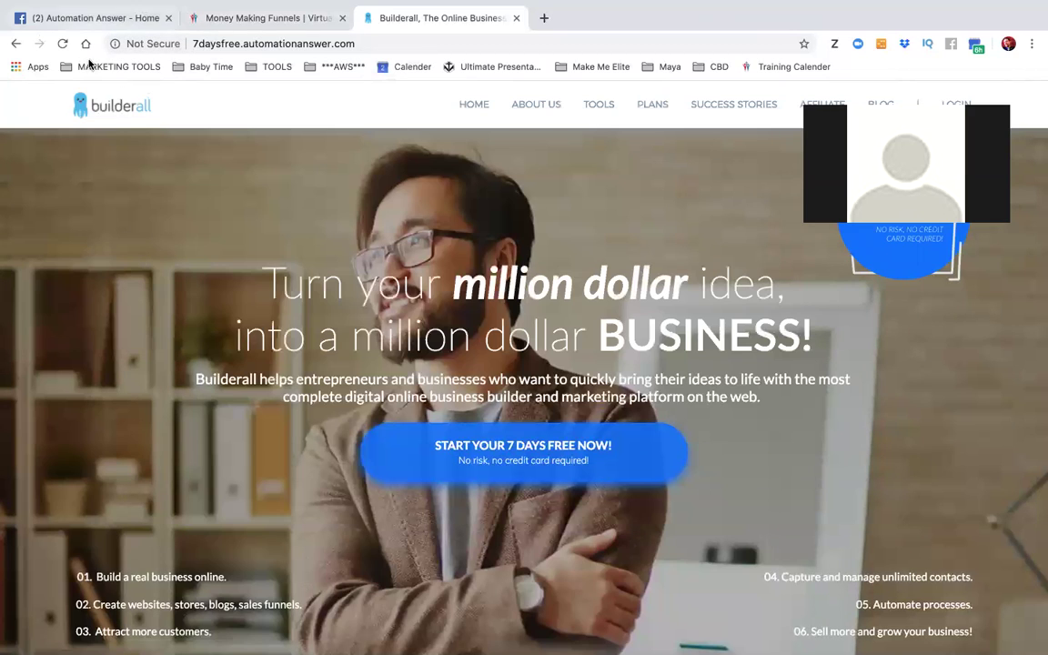
{"action": "left_click", "coordinate": [157, 43]}
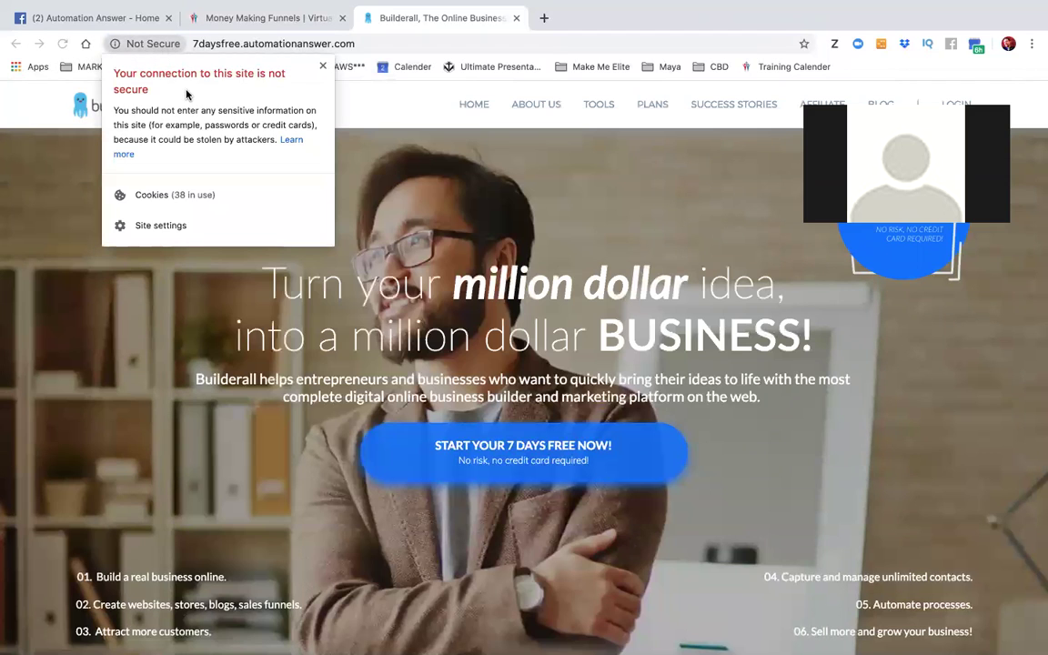
{"action": "left_click", "coordinate": [144, 43]}
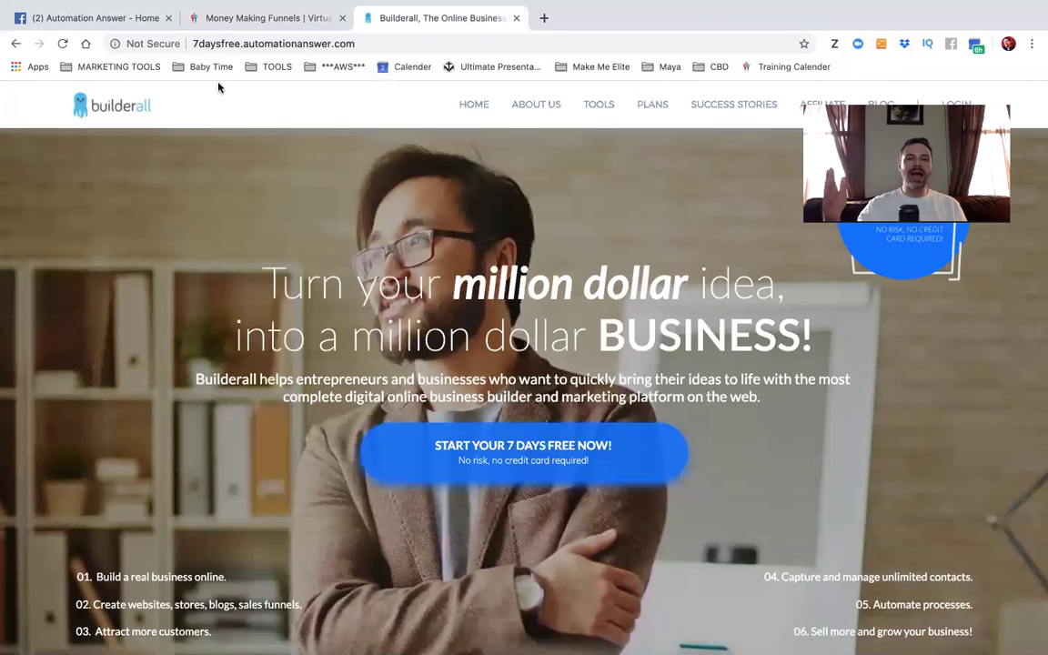
Switch to the Automation Answer Facebook page and look over its likes, follows and page activity
{"action": "left_click", "coordinate": [114, 17]}
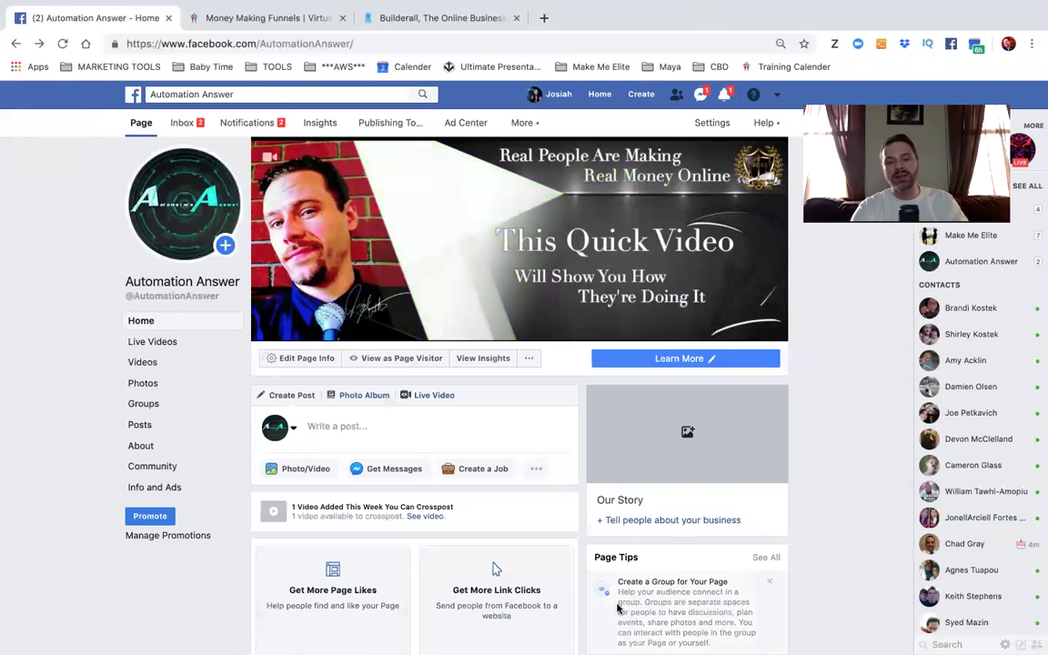
{"action": "scroll", "coordinate": [627, 496], "scroll_direction": "down", "scroll_amount": 5}
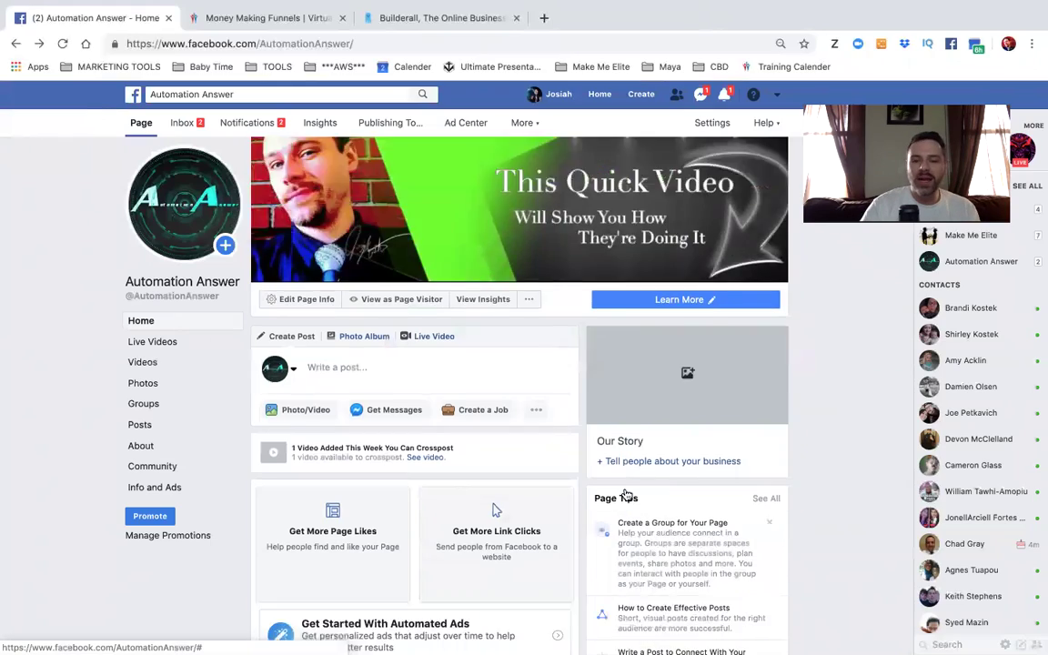
{"action": "scroll", "coordinate": [673, 497], "scroll_direction": "up", "scroll_amount": 5}
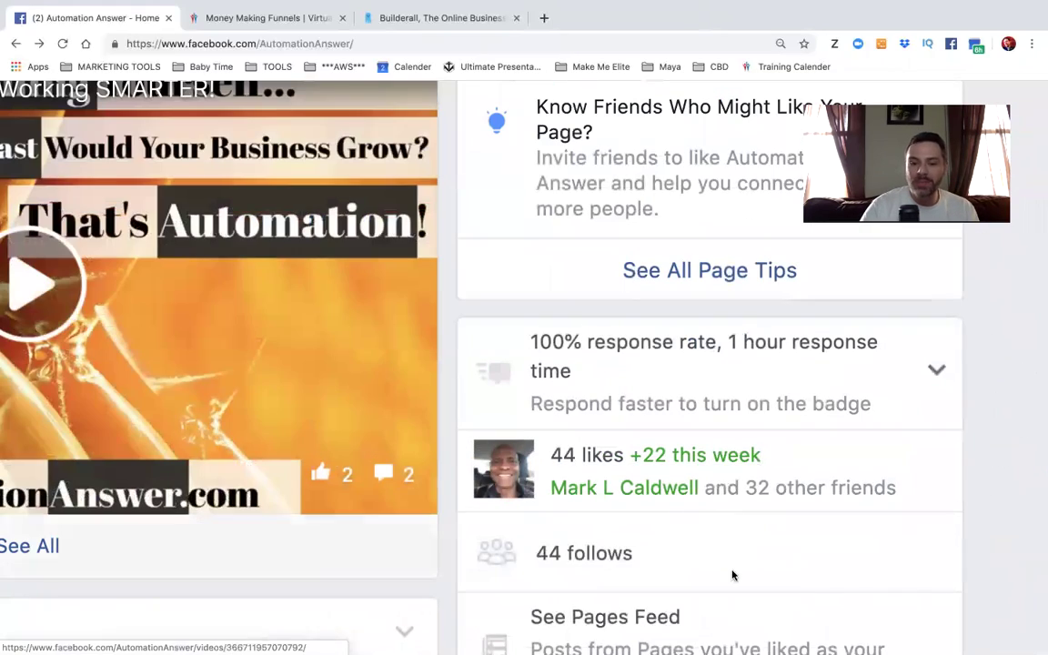
{"action": "scroll", "coordinate": [689, 492], "scroll_direction": "down", "scroll_amount": 5}
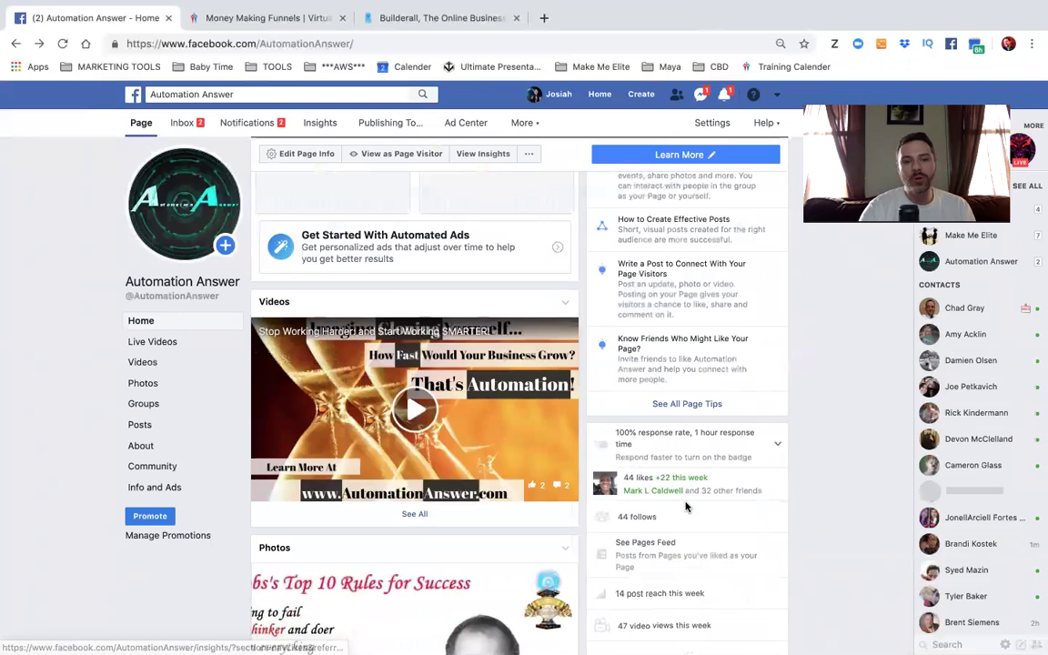
{"action": "scroll", "coordinate": [688, 505], "scroll_direction": "up", "scroll_amount": 5}
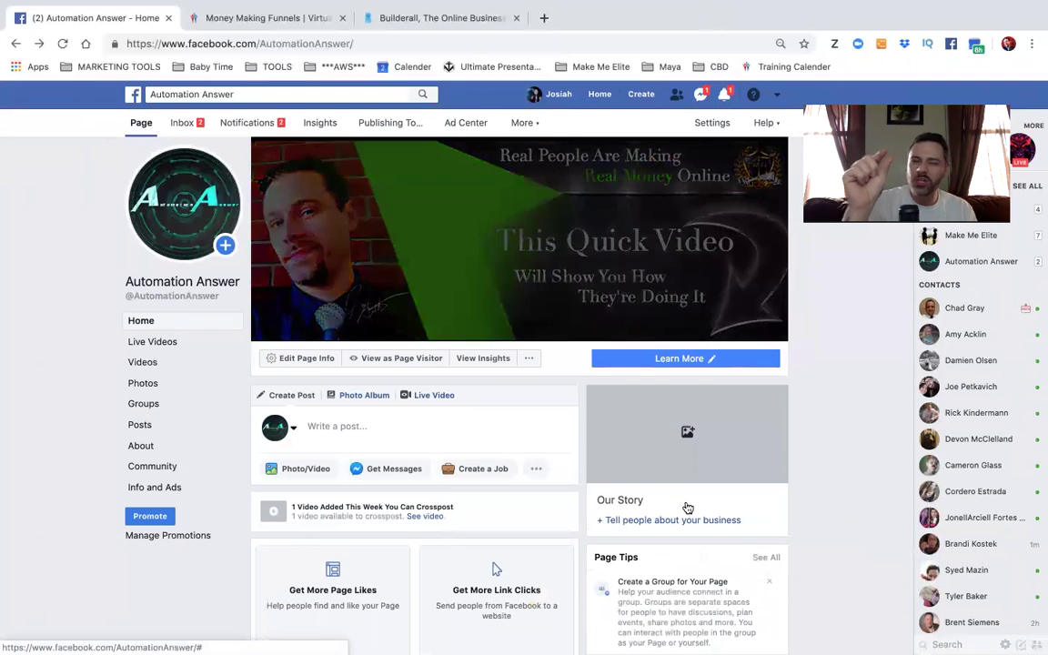